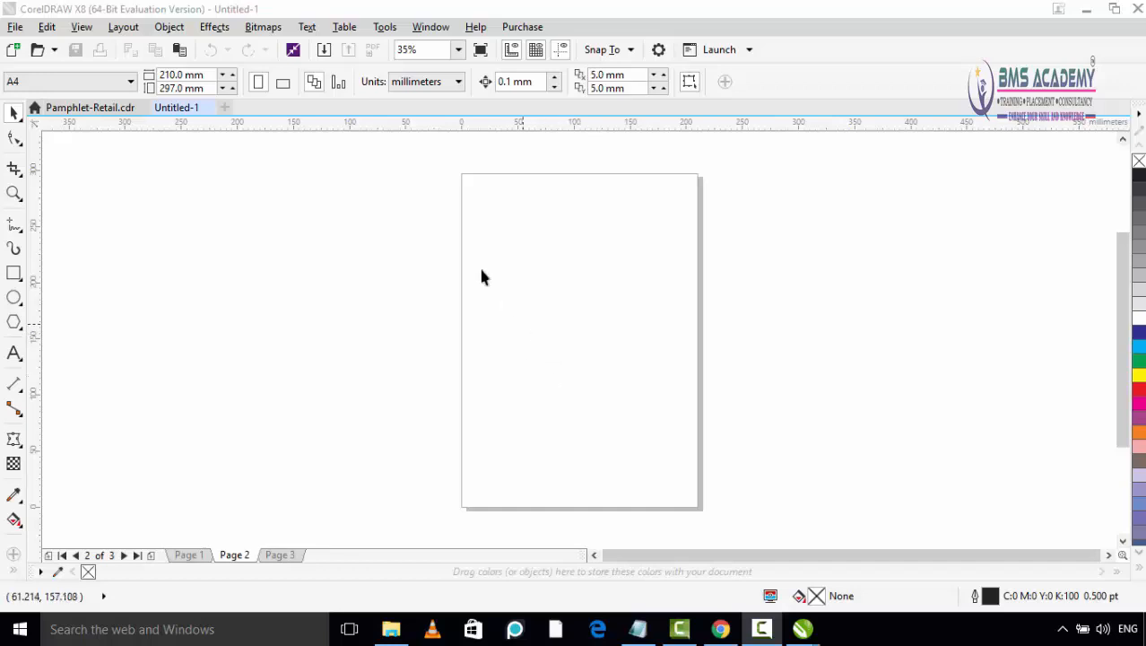
click(170, 27)
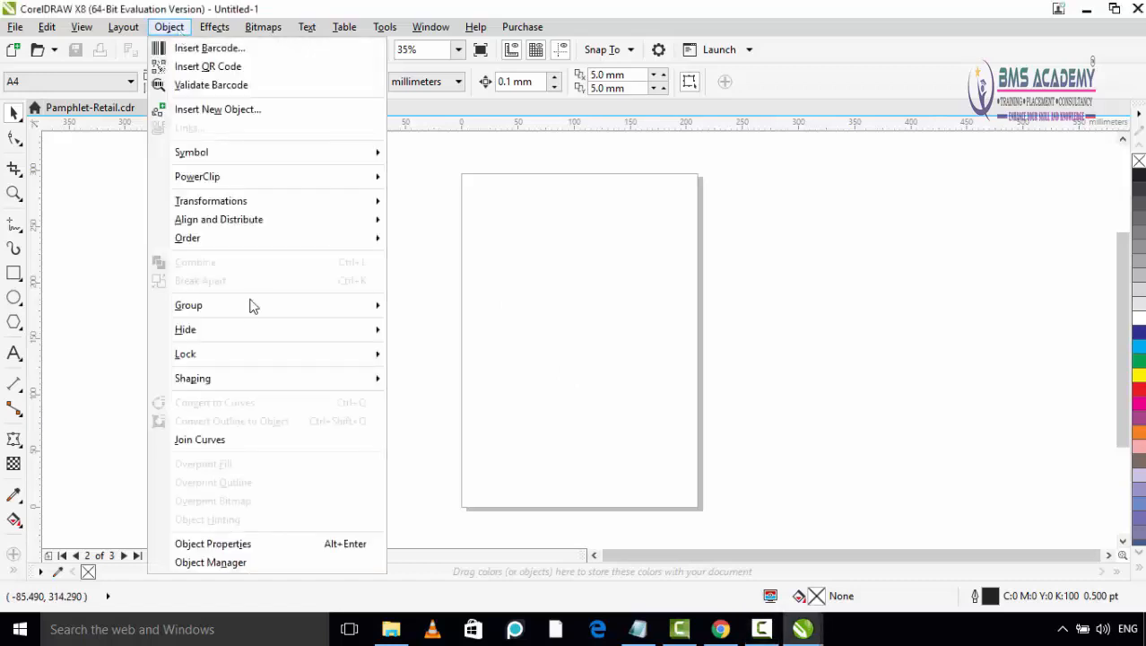
mouse_move(254, 314)
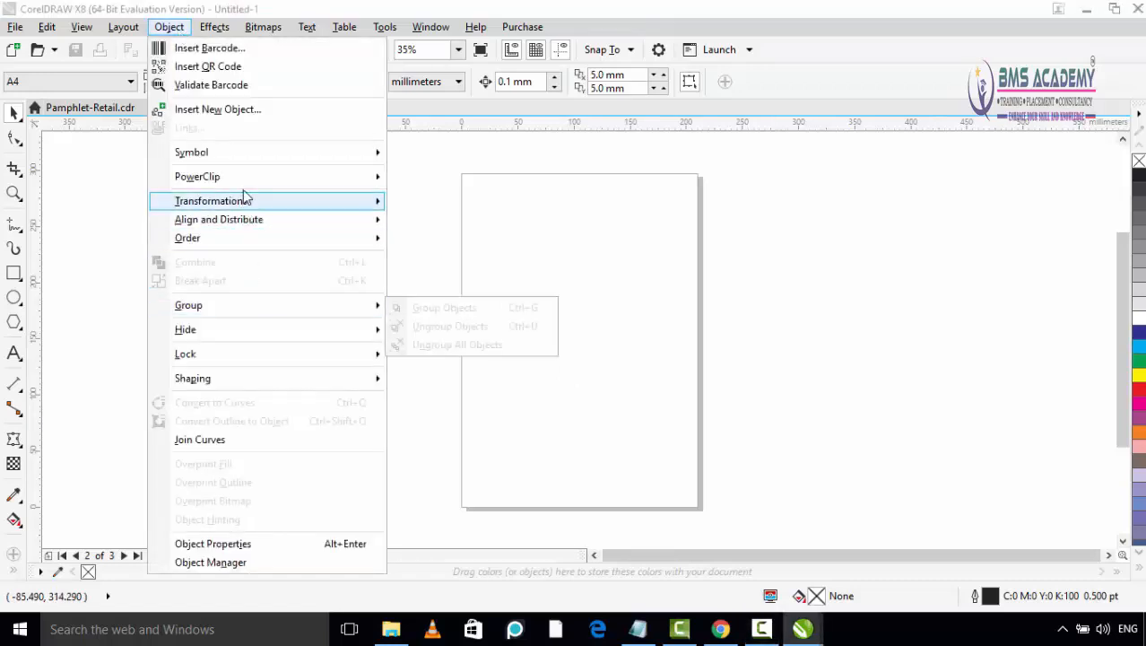
mouse_move(249, 183)
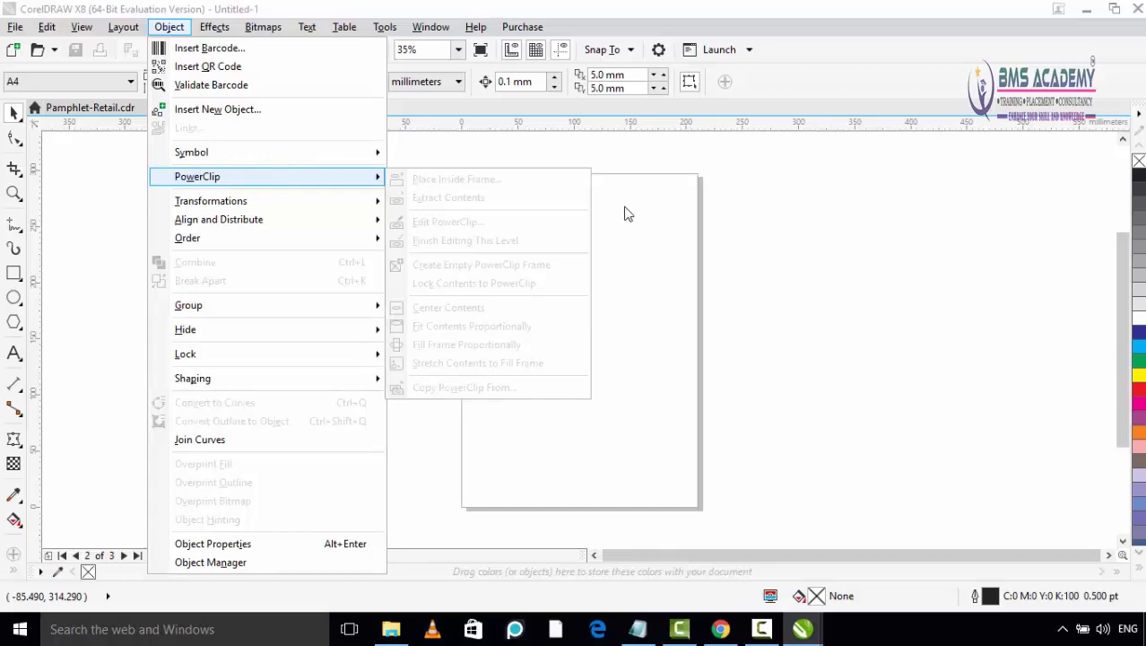
click(647, 251)
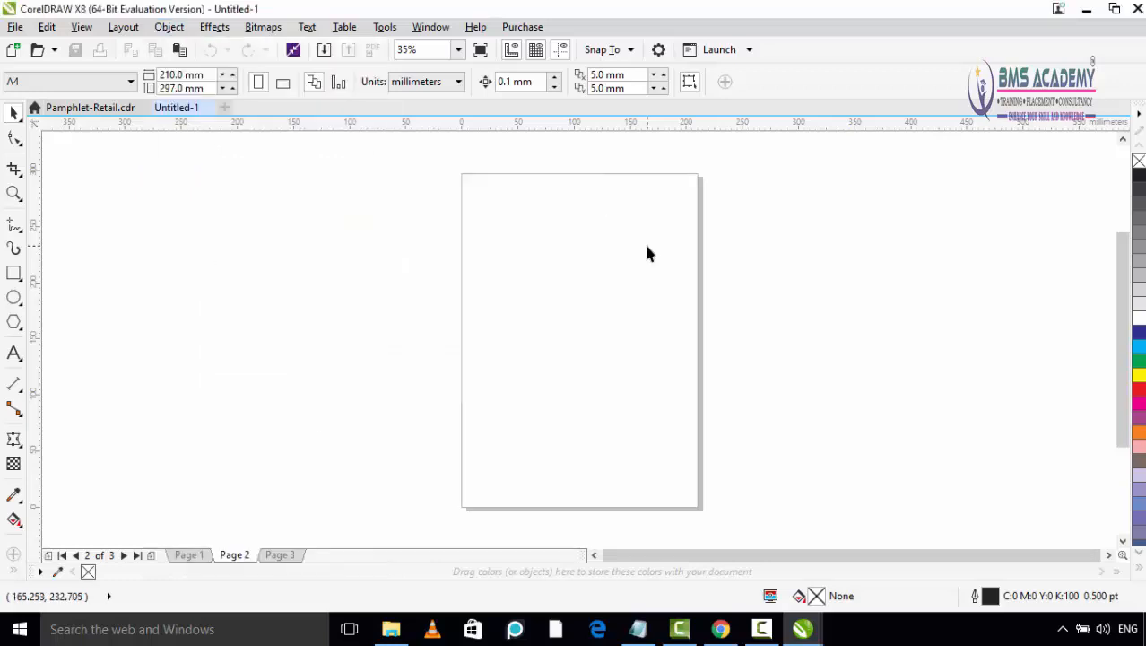
- Add the artistic text ISHTWORLD.COM in 24 pt Arial near the middle of page 2
scroll(600, 373, up, 1)
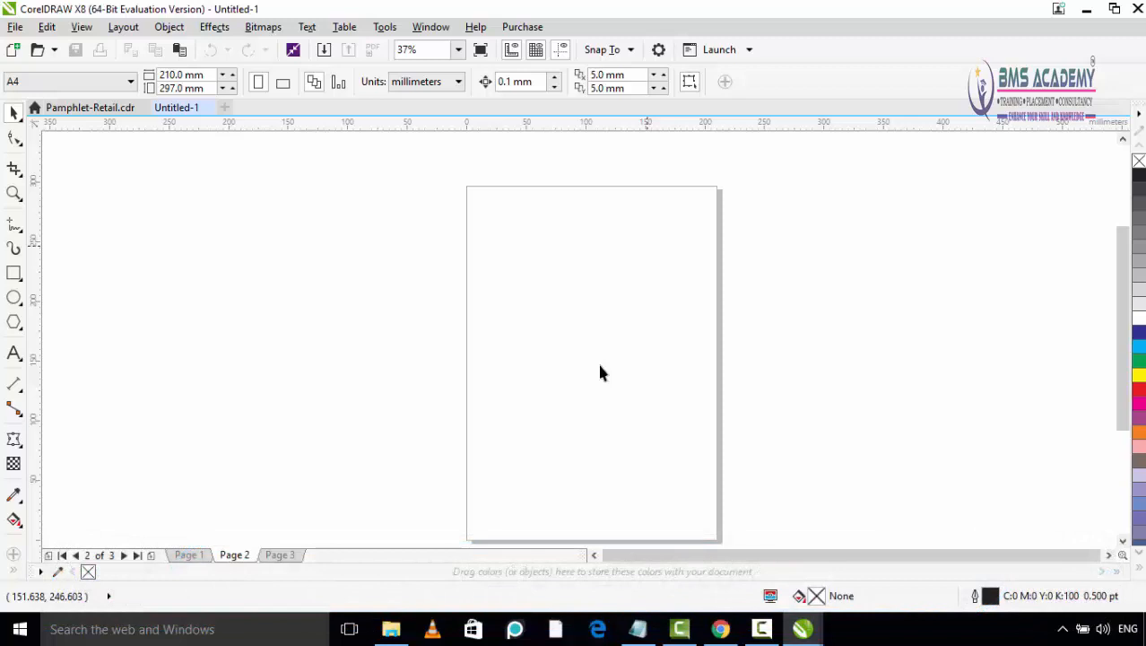
click(13, 354)
click(516, 331)
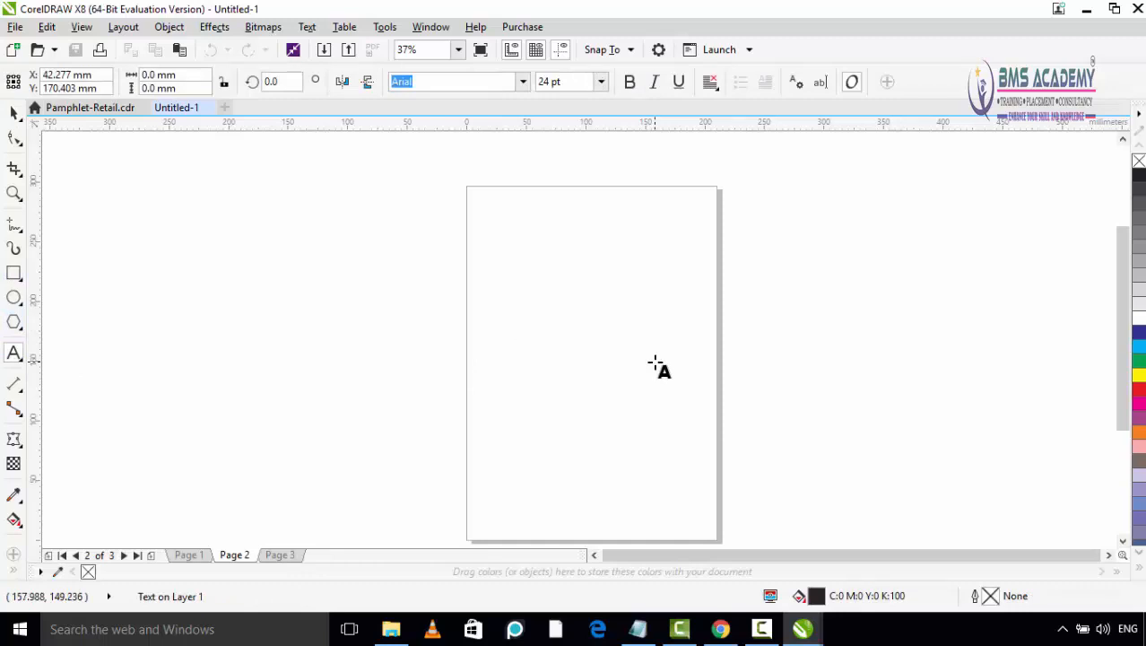
text(ISHTWORLD.COM)
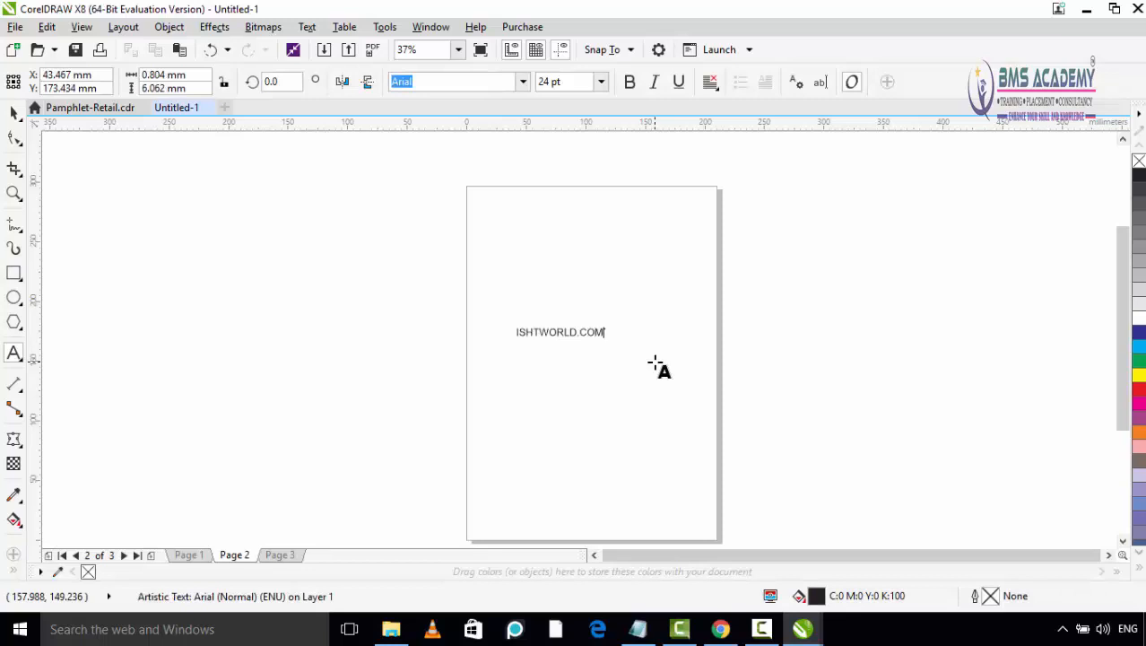
key(Escape)
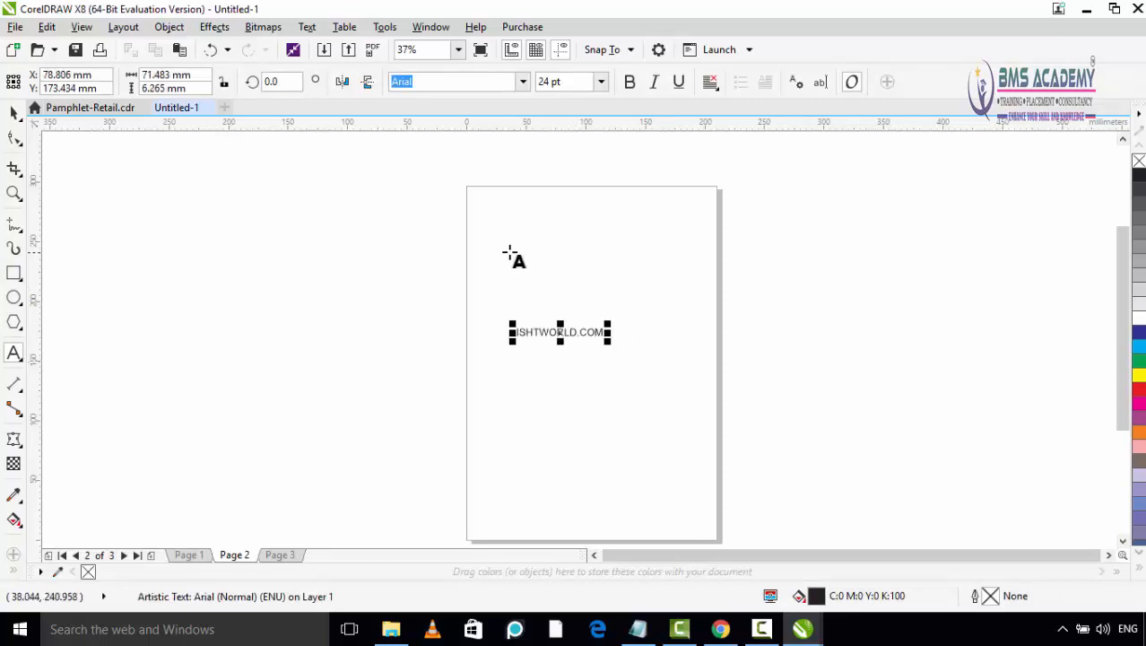
- Add a second artistic text reading SMARTOSYSTEMS.IN above ISHTWORLD.COM and leave both texts deselected
click(510, 250)
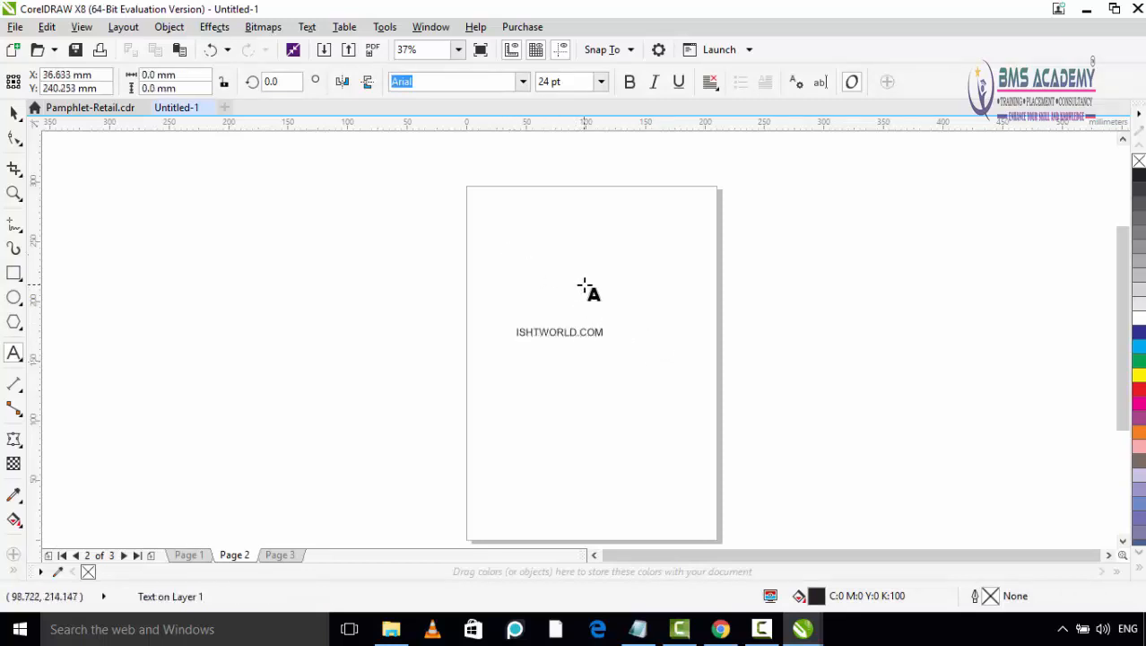
text(SMARTOSYSTEMS.IN)
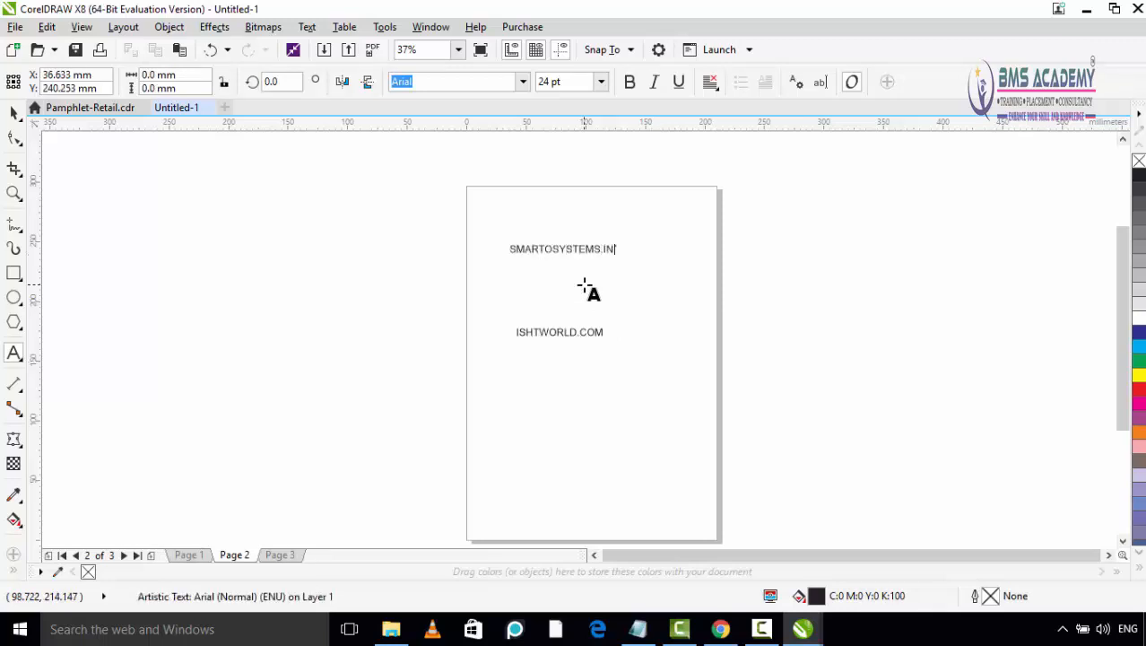
key(Escape)
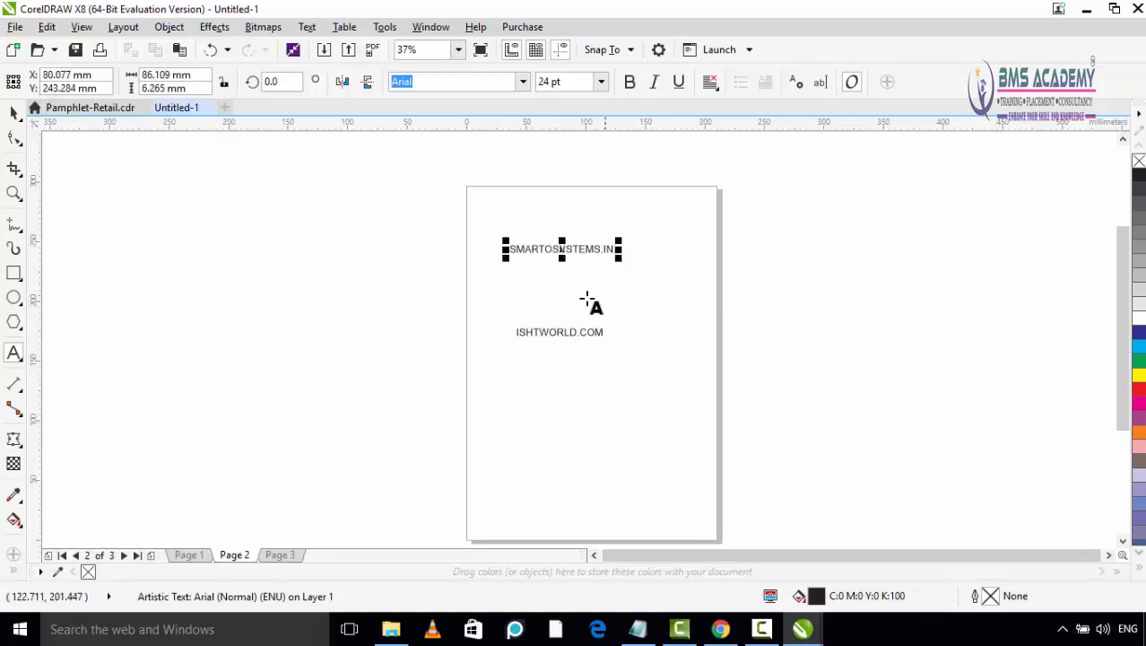
click(17, 121)
click(580, 359)
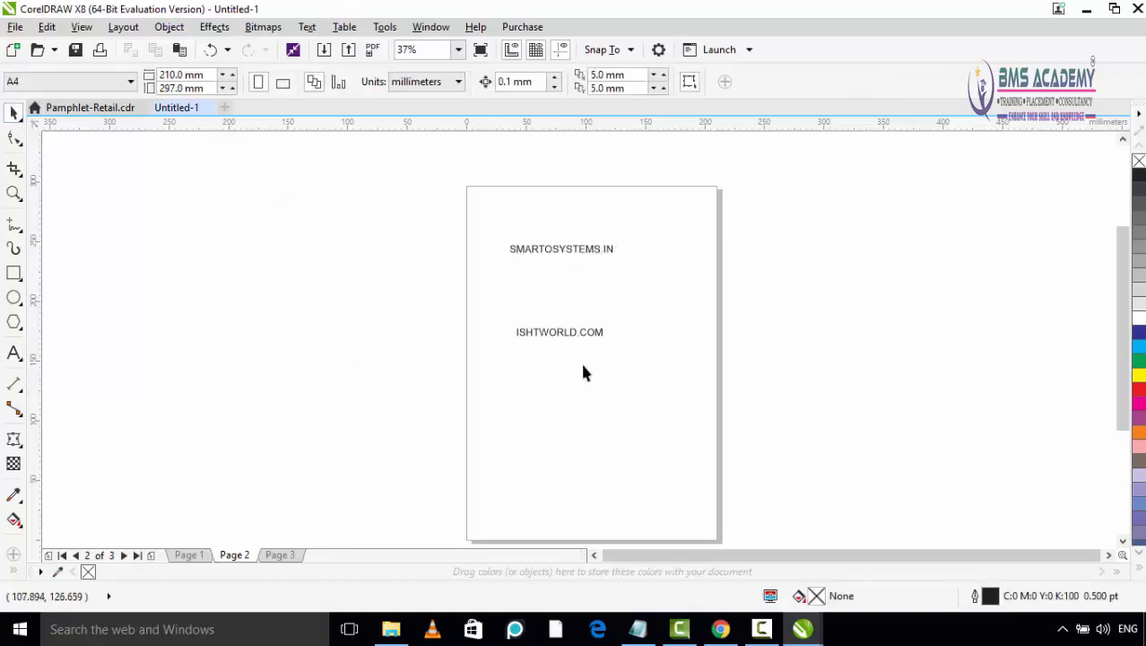
- Enlarge the ISHTWORLD.COM text proportionally to about 45 pt and make it bold
click(563, 333)
scroll(594, 333, up, 2)
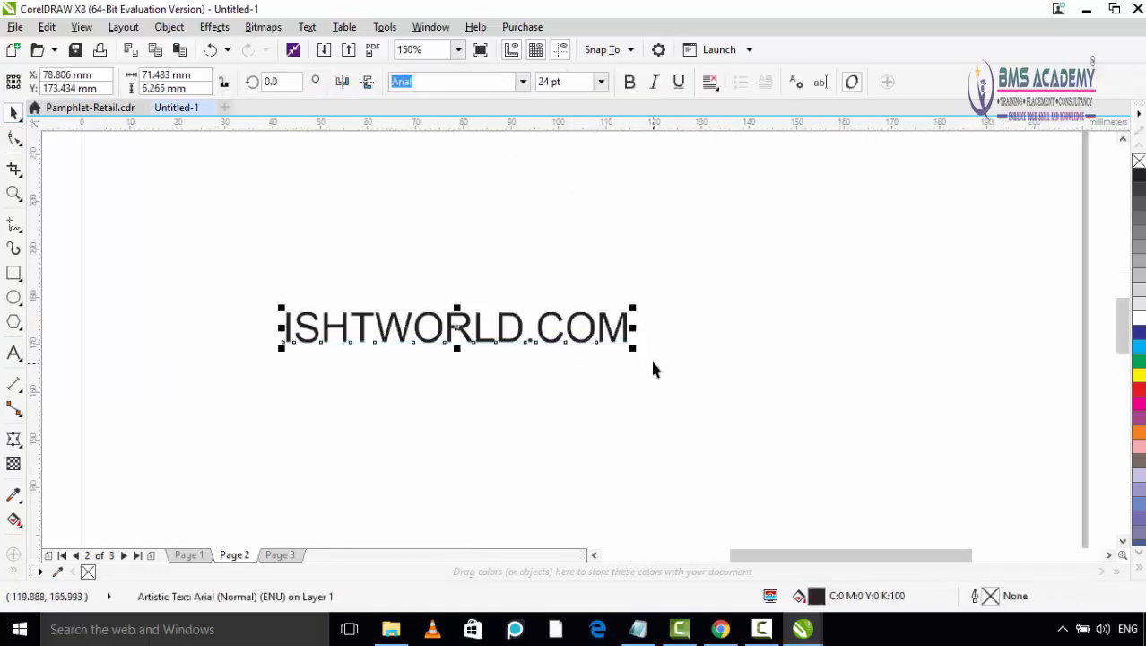
drag(633, 349, 862, 434)
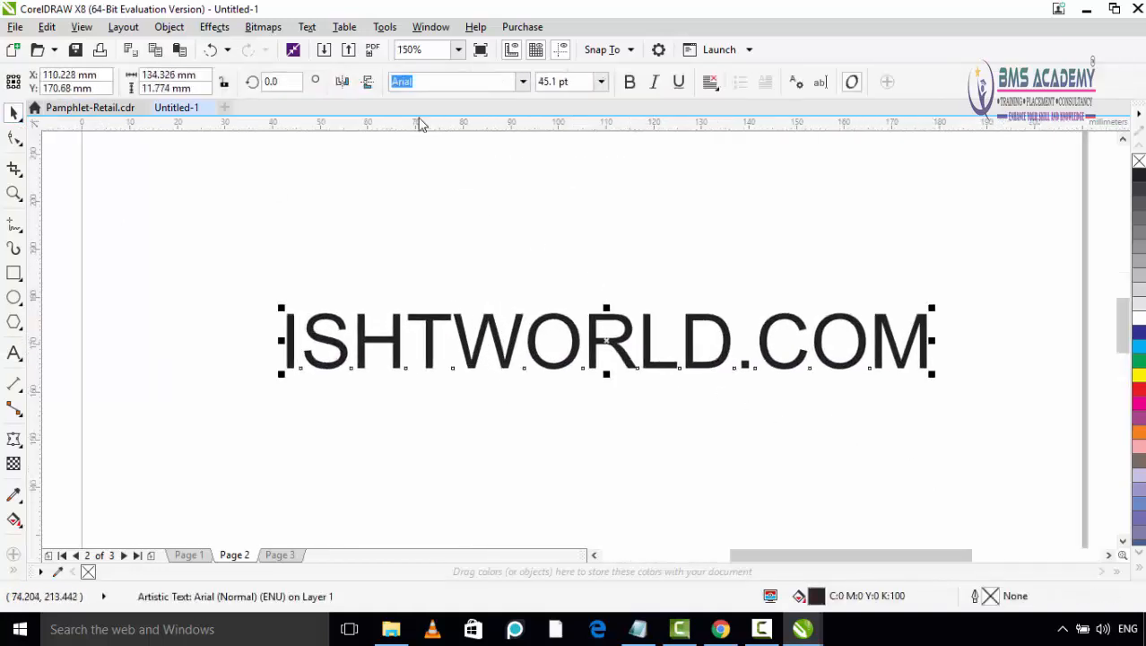
click(629, 81)
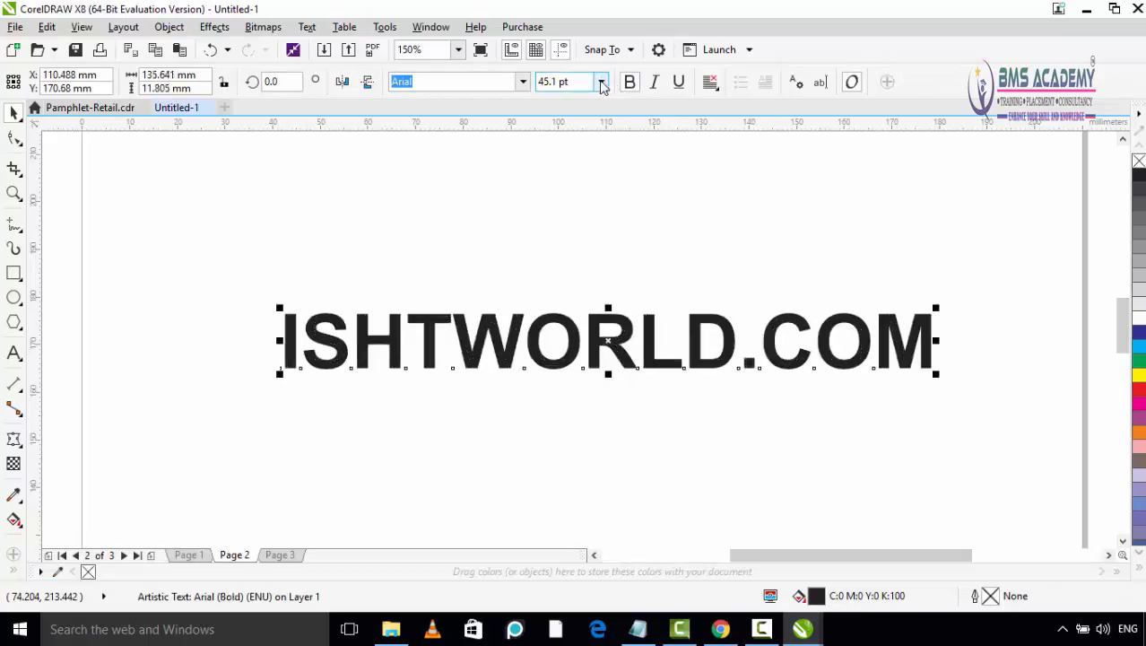
click(601, 82)
click(601, 81)
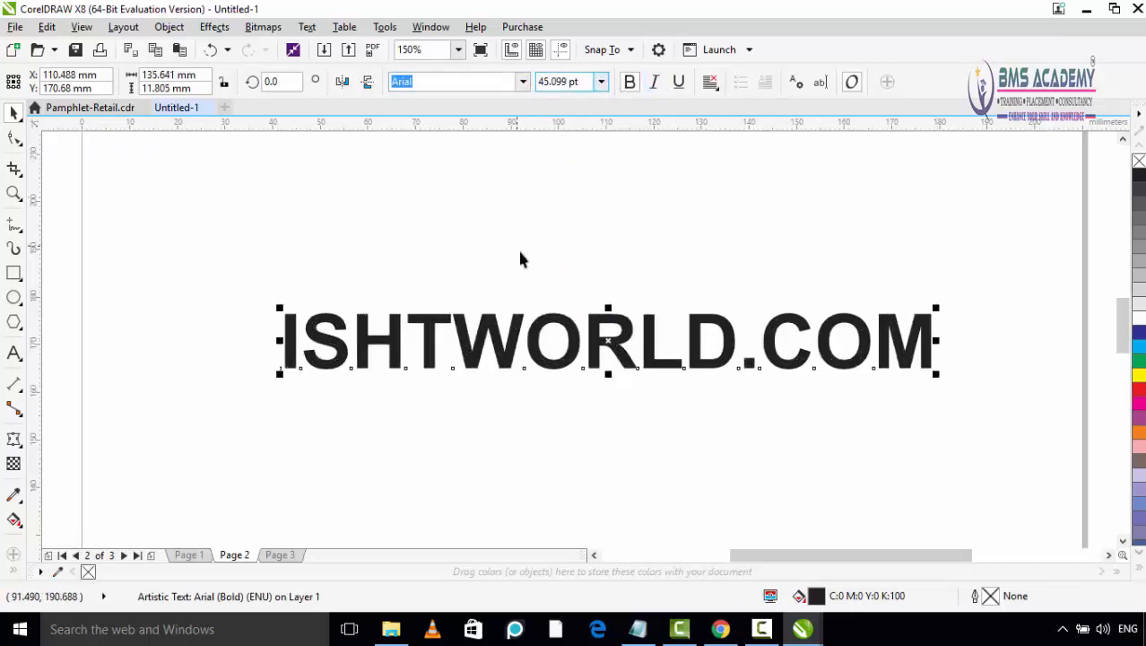
- Move the bold ISHTWORLD.COM text about 12 mm down the page and deselect it
scroll(520, 259, down, 1)
scroll(549, 290, up, 1)
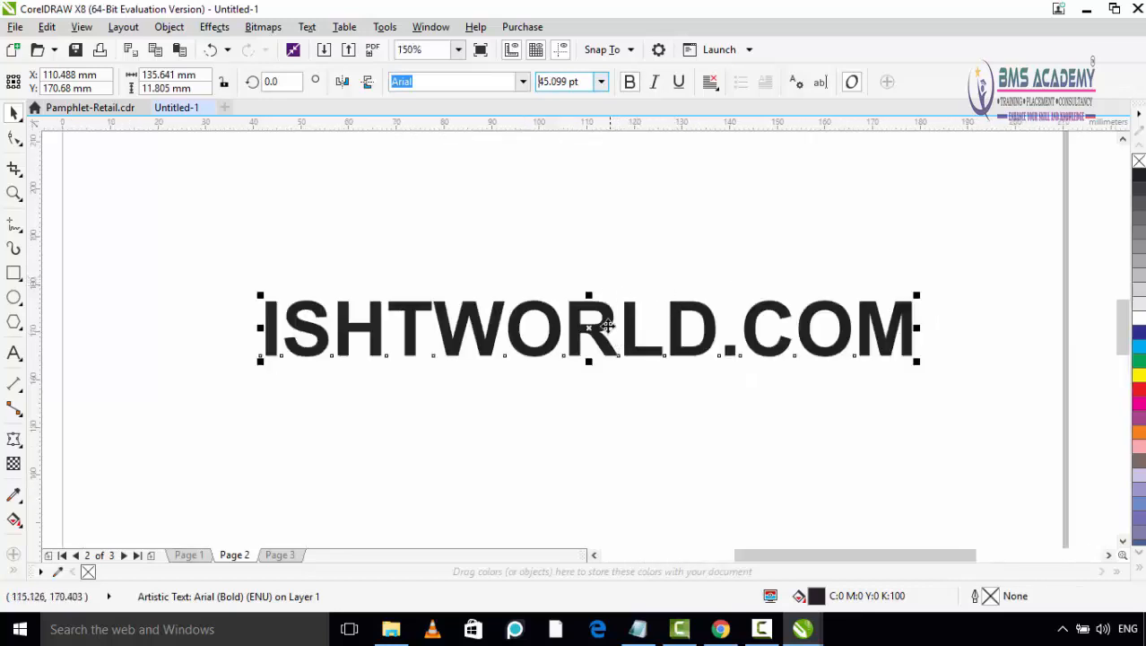
drag(607, 325, 601, 384)
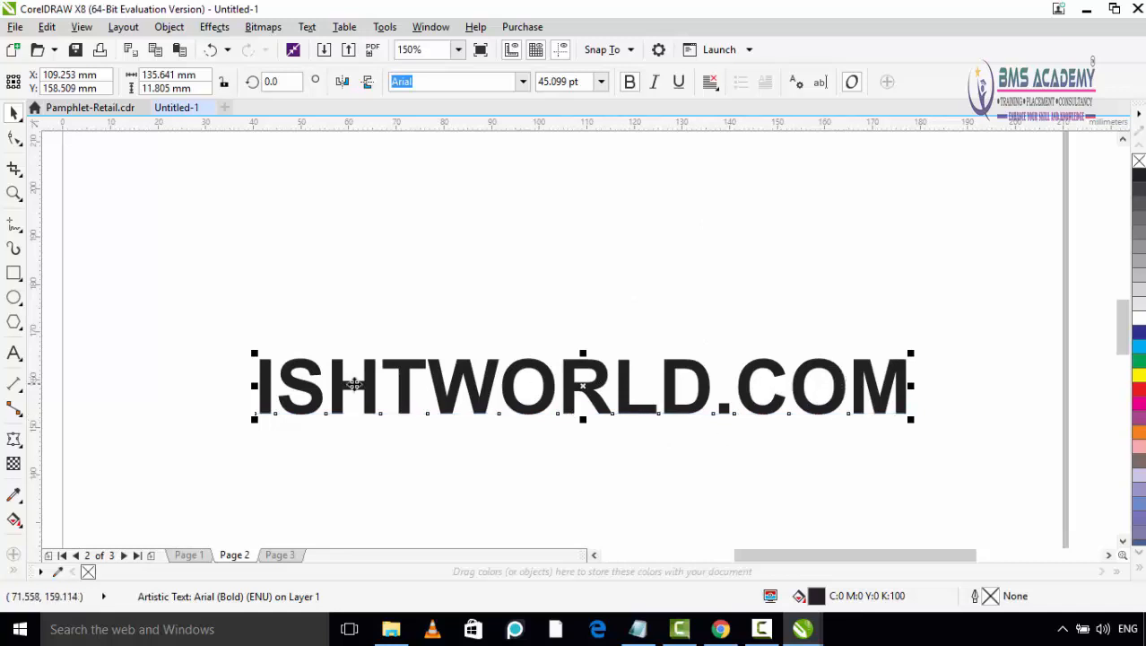
click(289, 261)
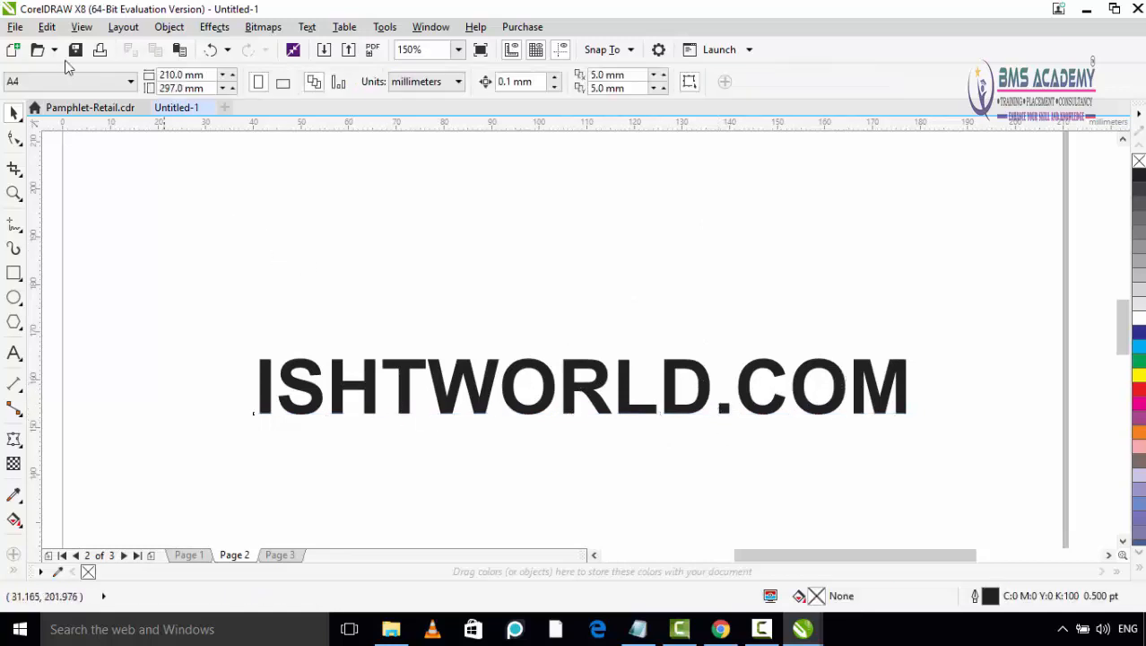
- Import the NEW2 picture from the COREL OUTPUT folder and place it about 131 mm wide between the two texts
click(15, 26)
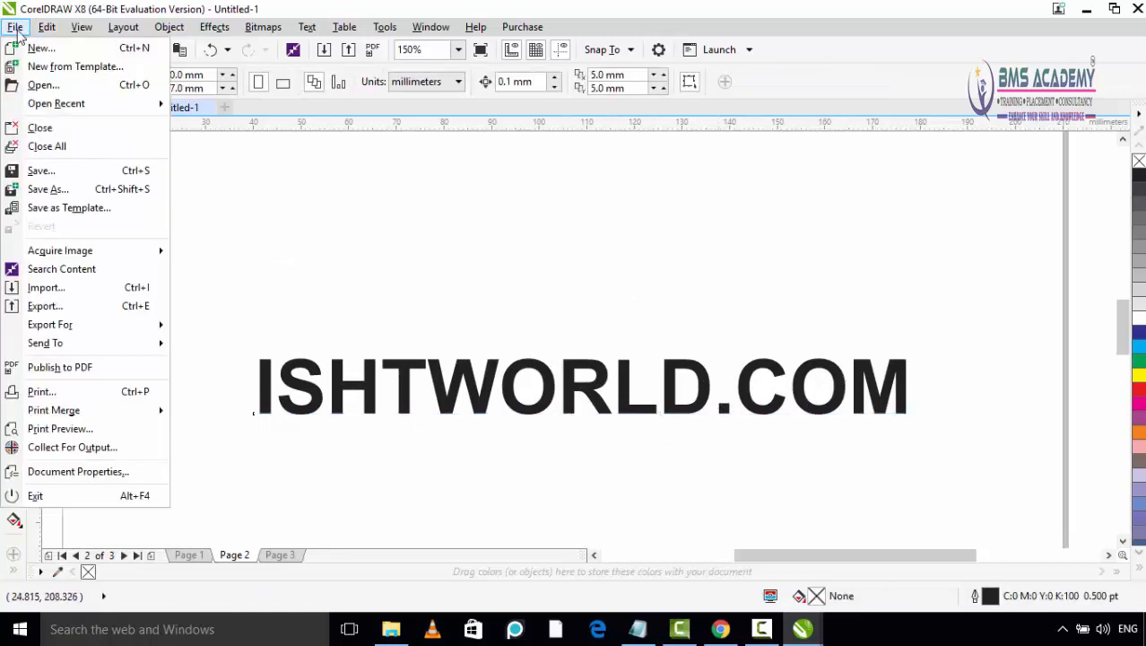
click(54, 288)
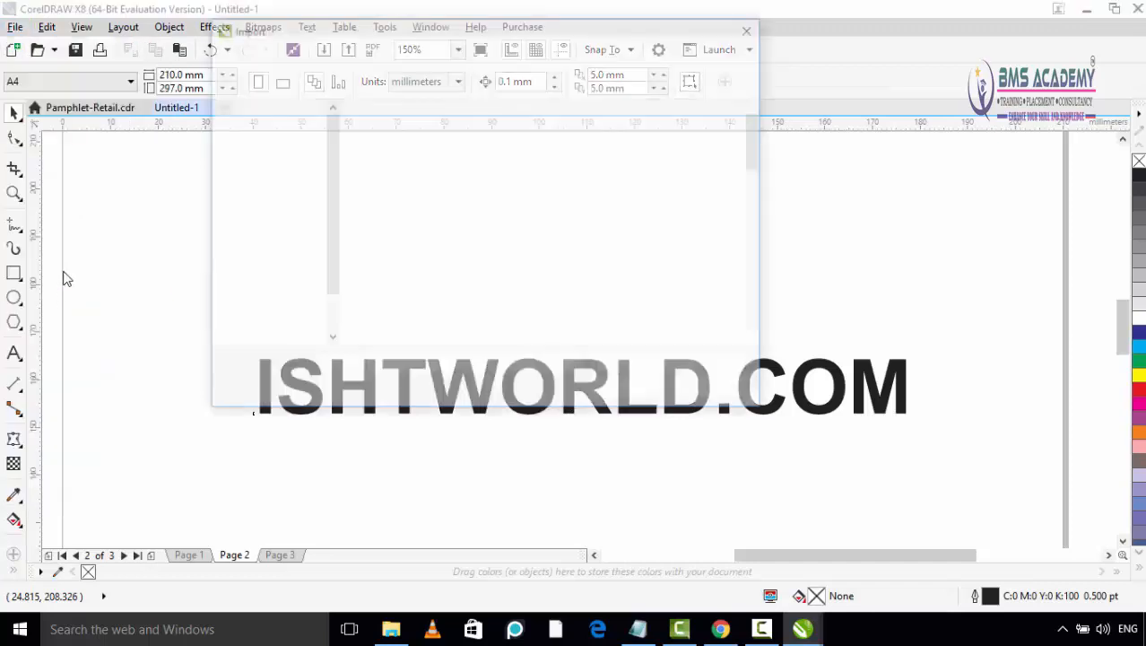
click(458, 261)
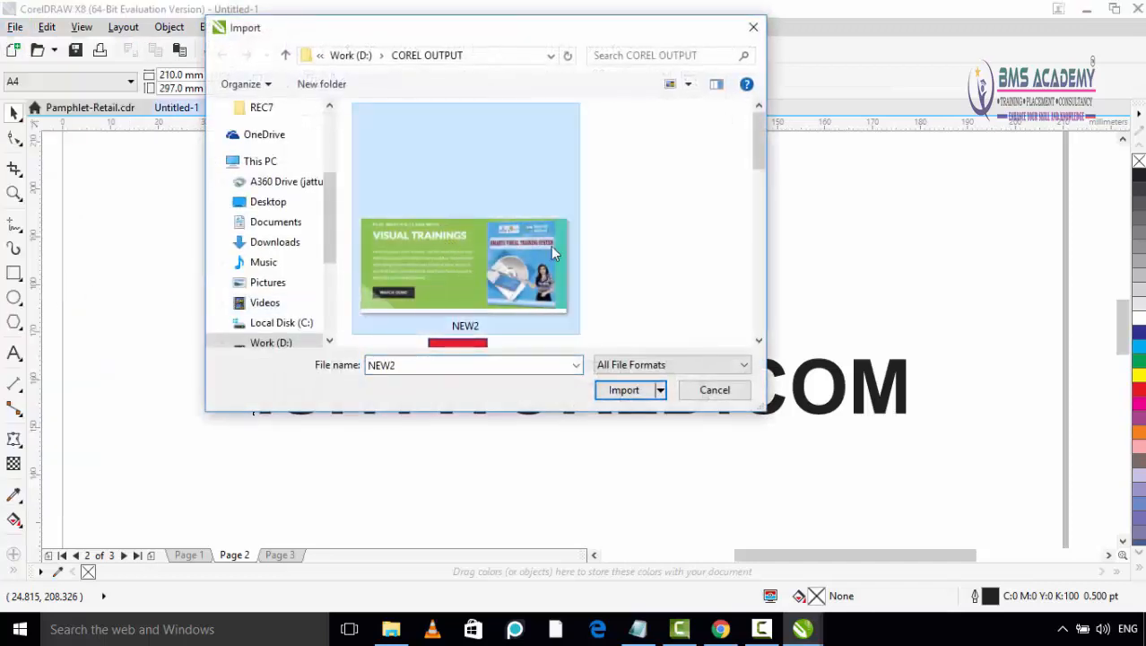
click(639, 390)
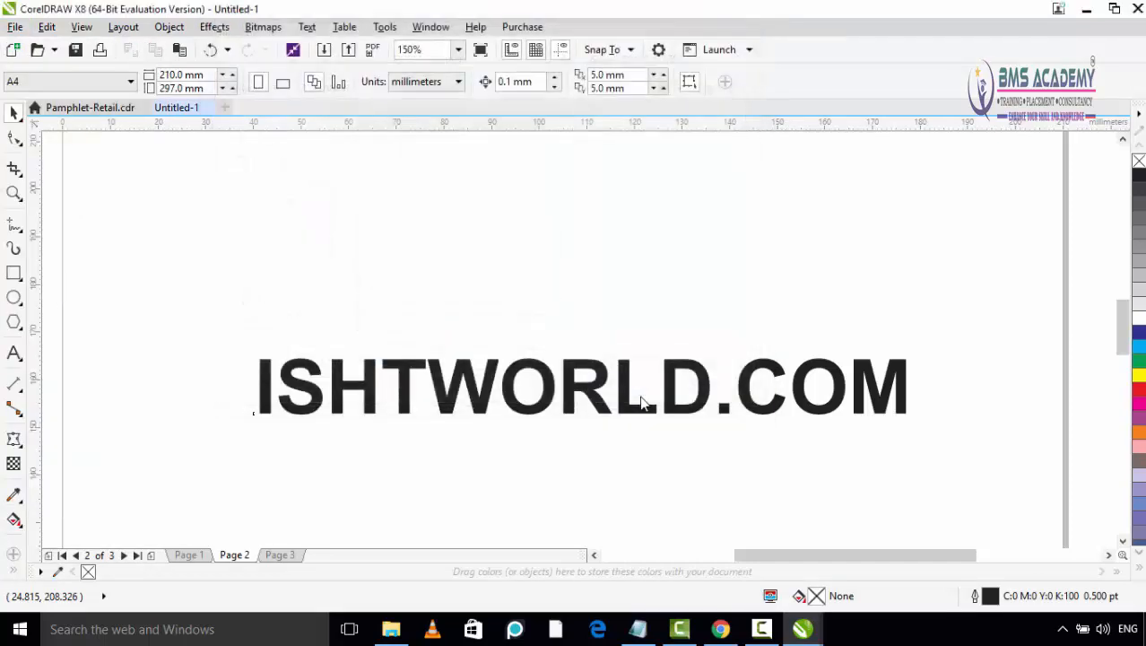
scroll(358, 232, down, 5)
drag(324, 173, 545, 255)
scroll(356, 224, up, 3)
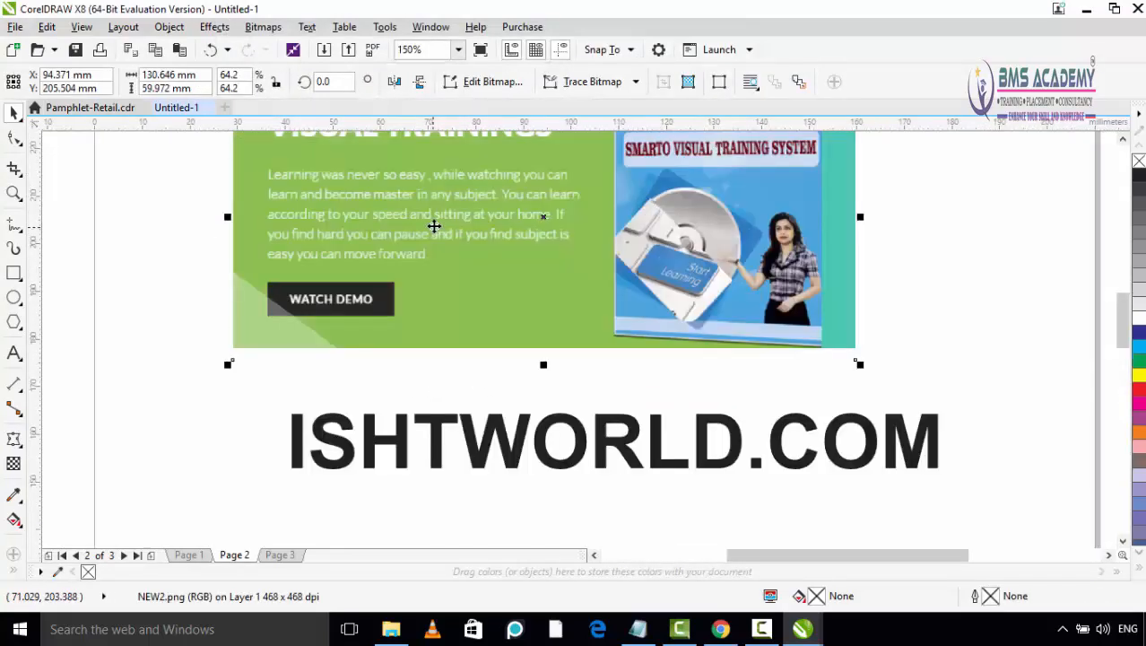
- Shift the imported picture about 1 mm right and 2 mm down towards the ISHTWORLD.COM text
scroll(434, 225, down, 2)
scroll(488, 331, up, 2)
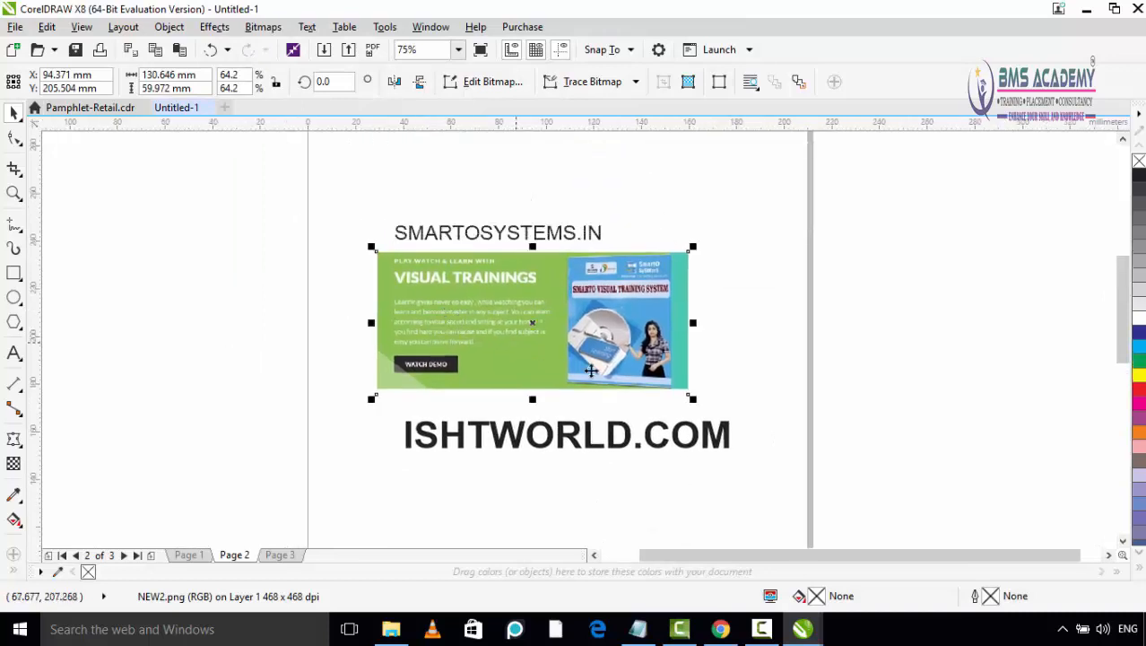
drag(521, 362, 516, 316)
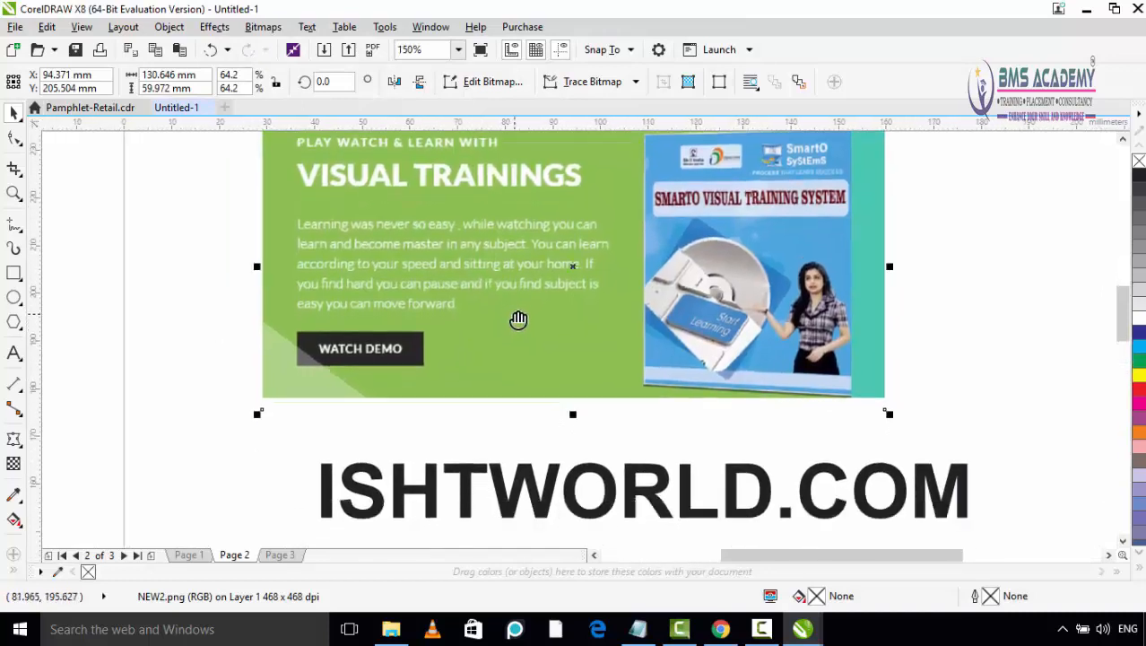
mouse_move(587, 347)
mouse_down()
mouse_move(578, 329)
mouse_move(592, 355)
mouse_up()
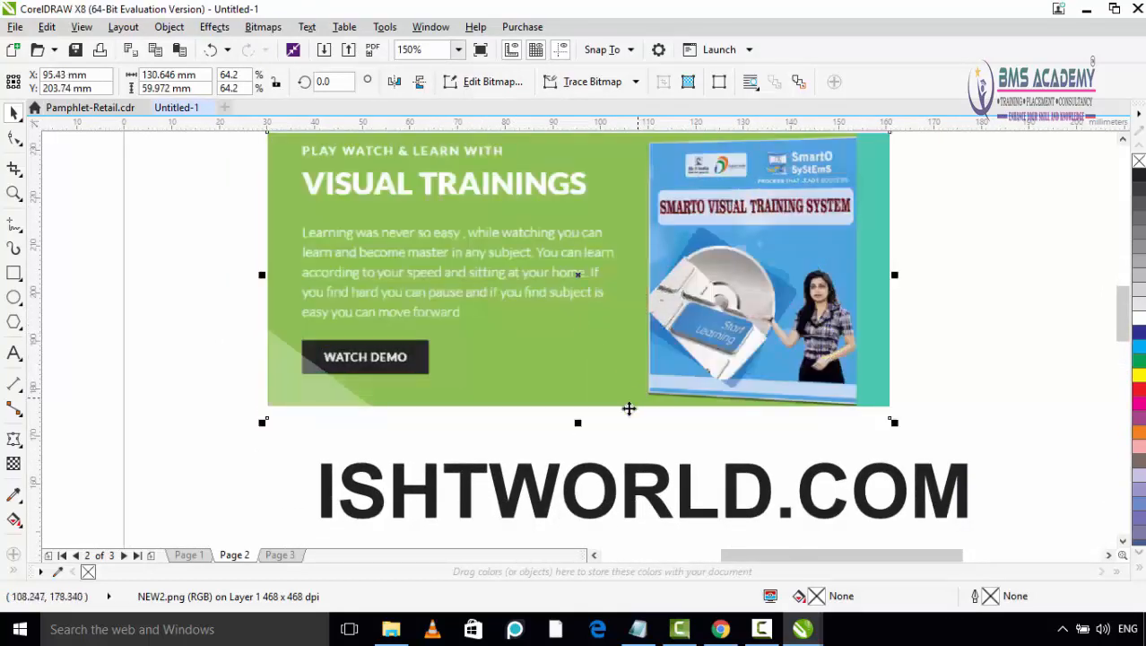
- Move the ISHTWORLD.COM text about 12 mm left so it sits beneath the picture, and deselect it
click(577, 499)
drag(577, 499, 563, 486)
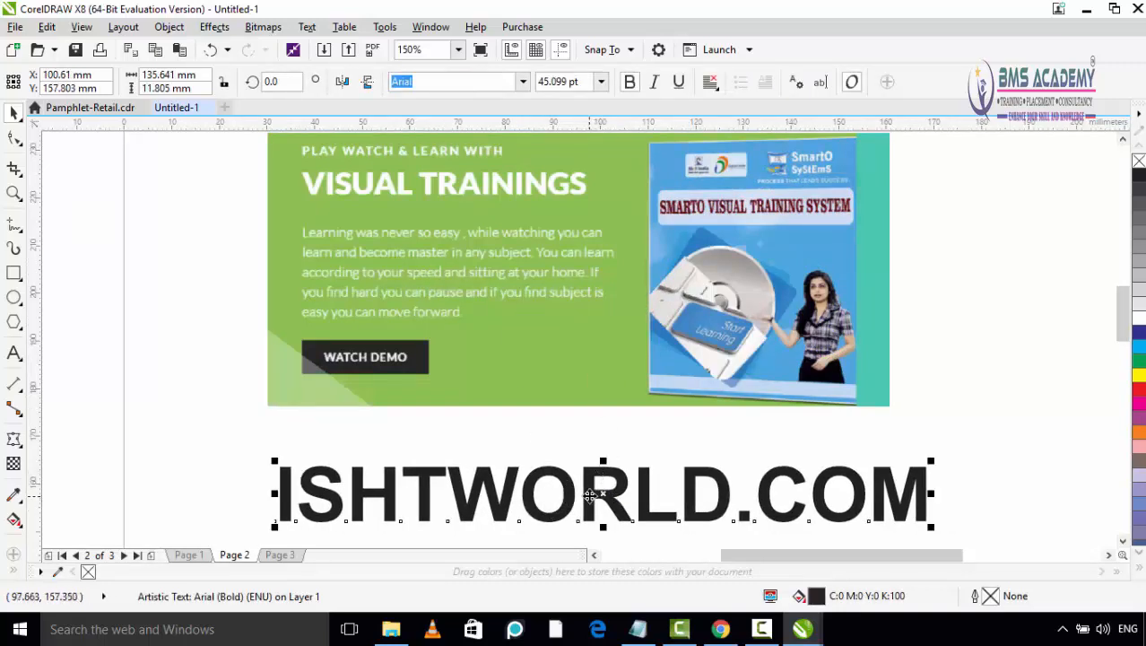
drag(589, 494, 575, 493)
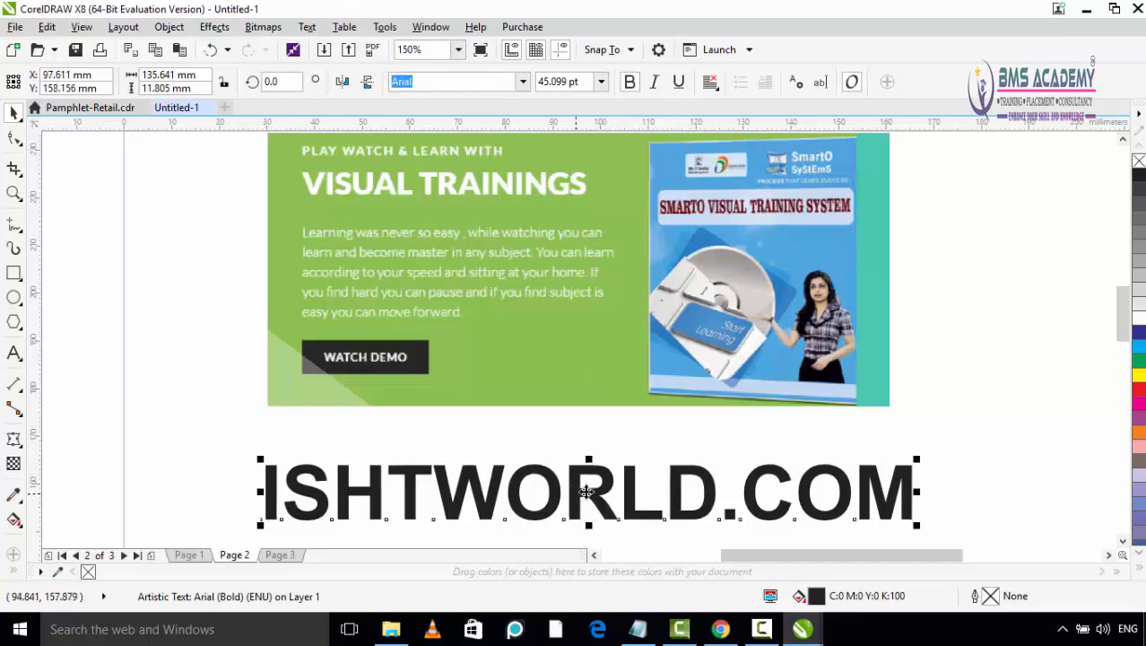
click(987, 348)
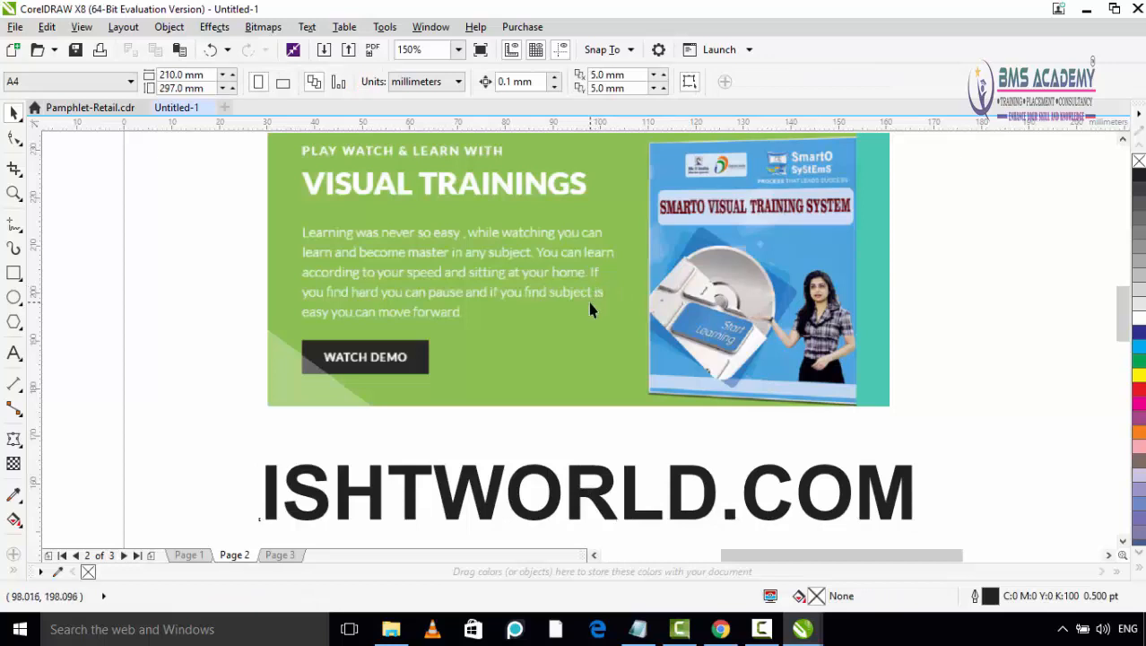
- Shift the picture about 2 mm right over the text and PowerClip it inside the ISHTWORLD.COM lettering
drag(590, 309, 601, 312)
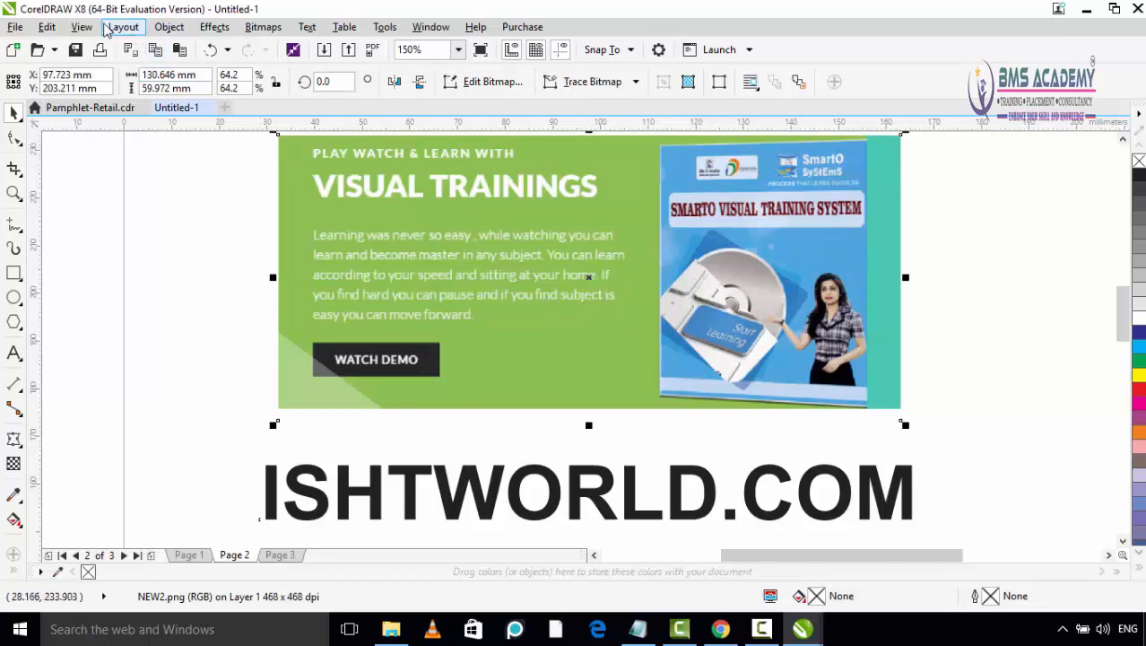
click(166, 27)
mouse_move(215, 184)
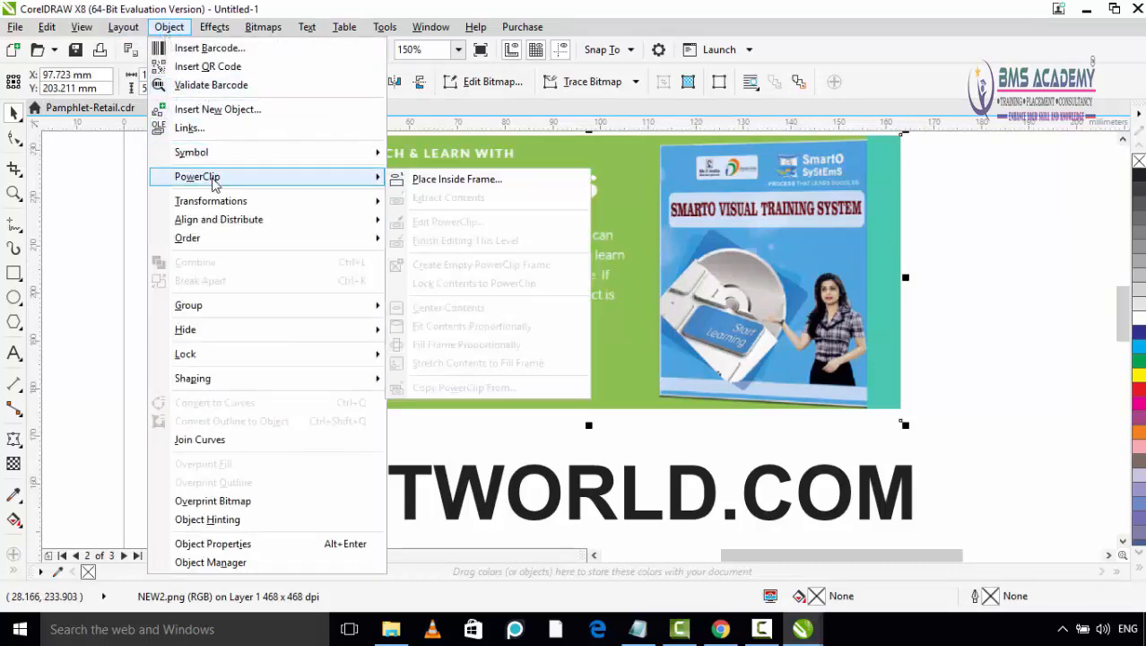
click(418, 180)
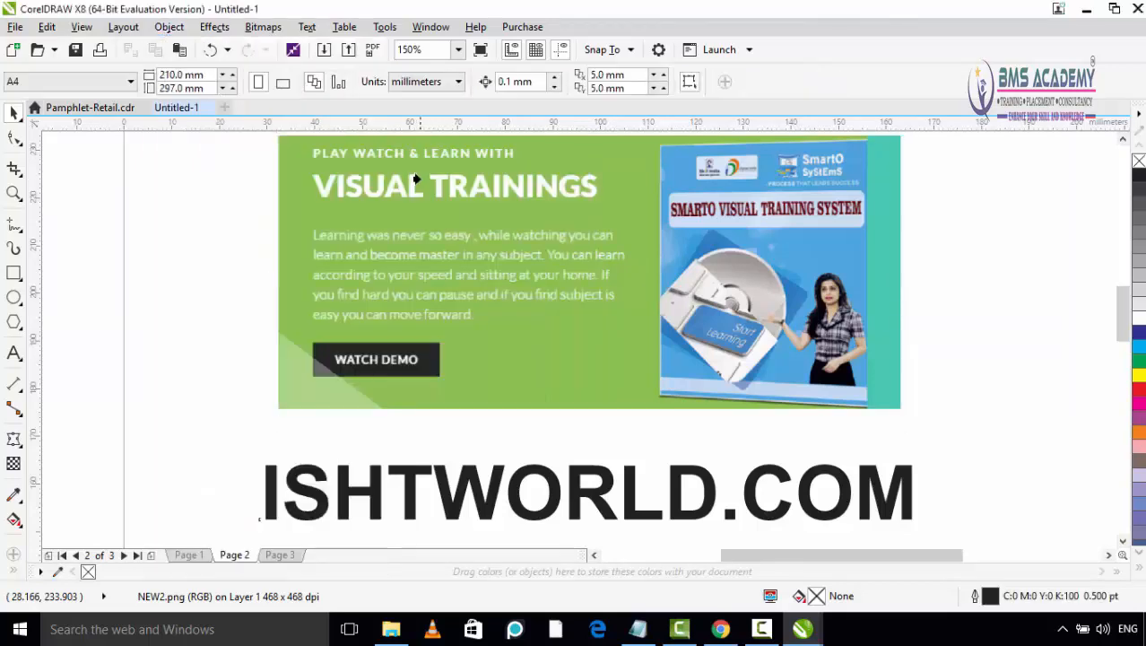
click(289, 475)
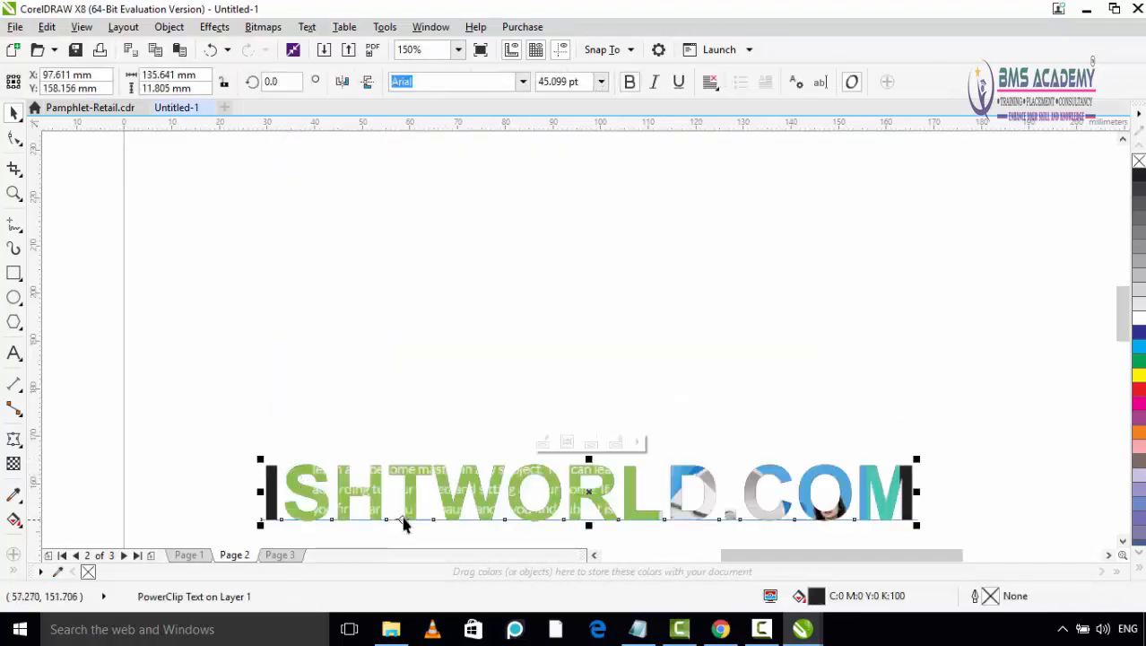
scroll(401, 519, up, 2)
drag(405, 467, 378, 391)
scroll(394, 403, down, 2)
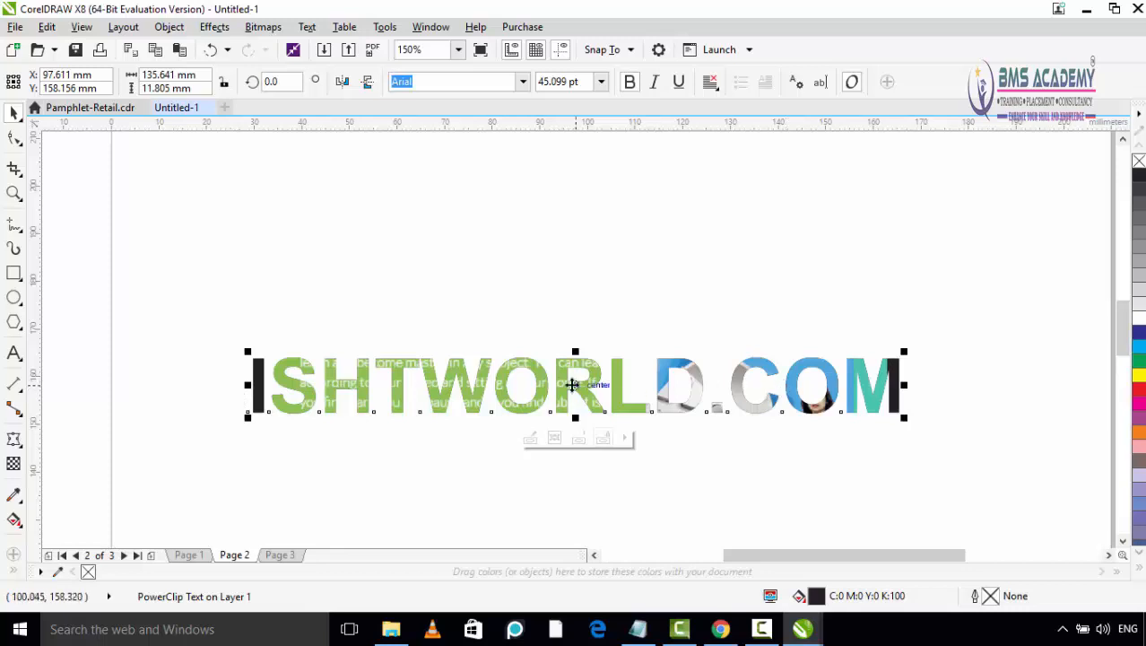
- Open the picture inside the ISHTWORLD.COM PowerClip text for editing
click(531, 272)
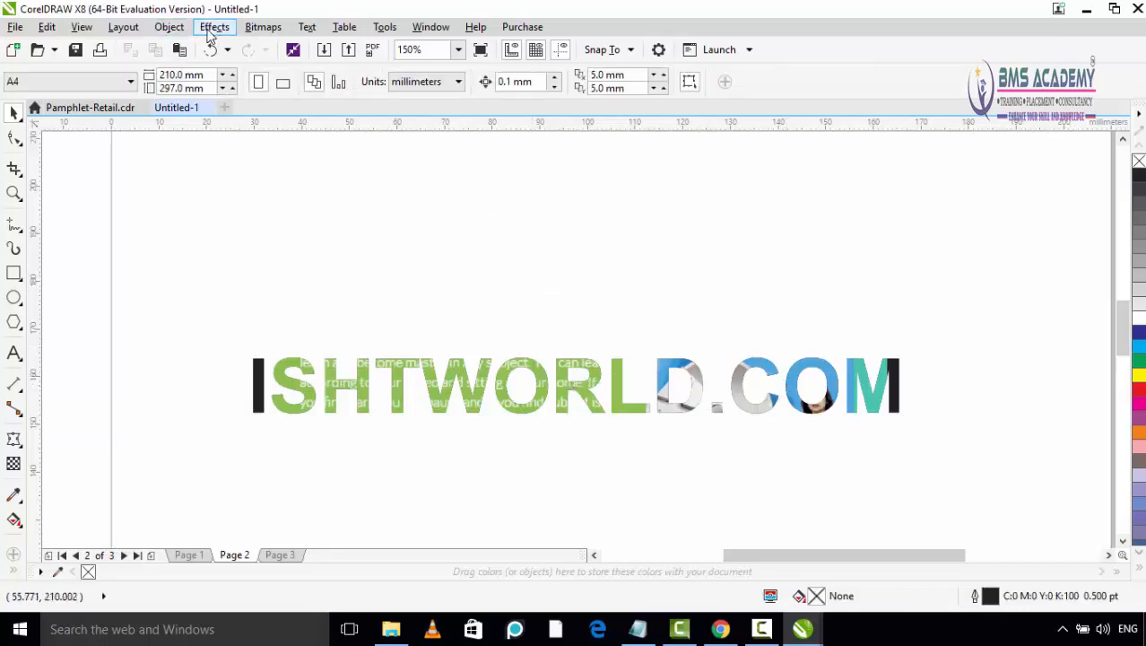
click(365, 385)
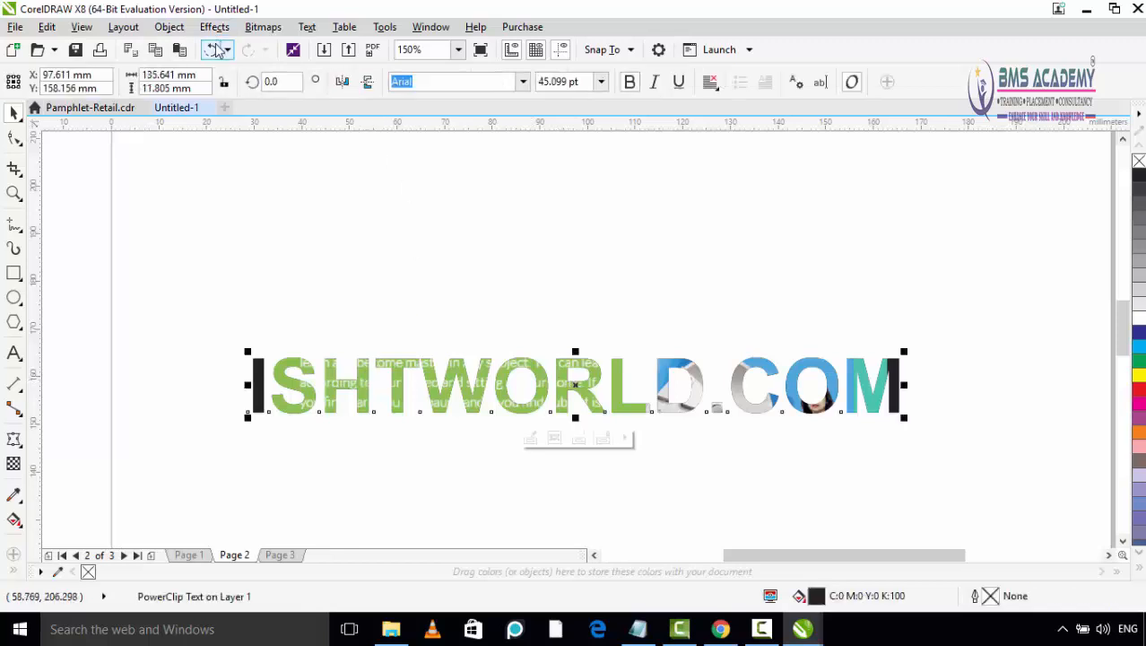
click(169, 27)
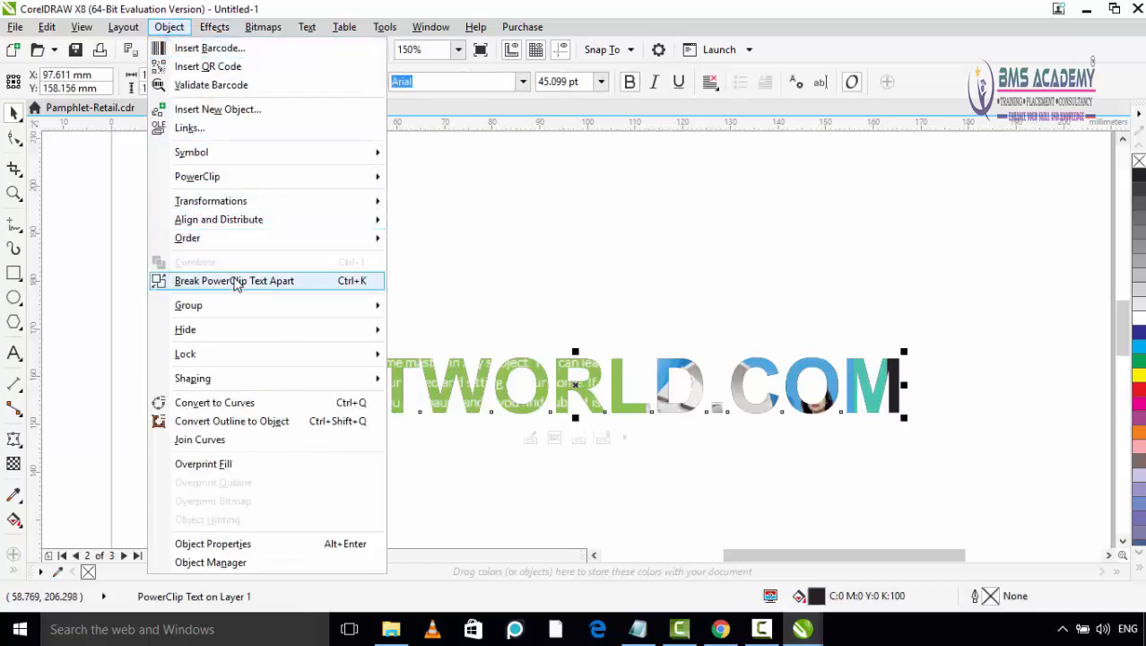
mouse_move(230, 178)
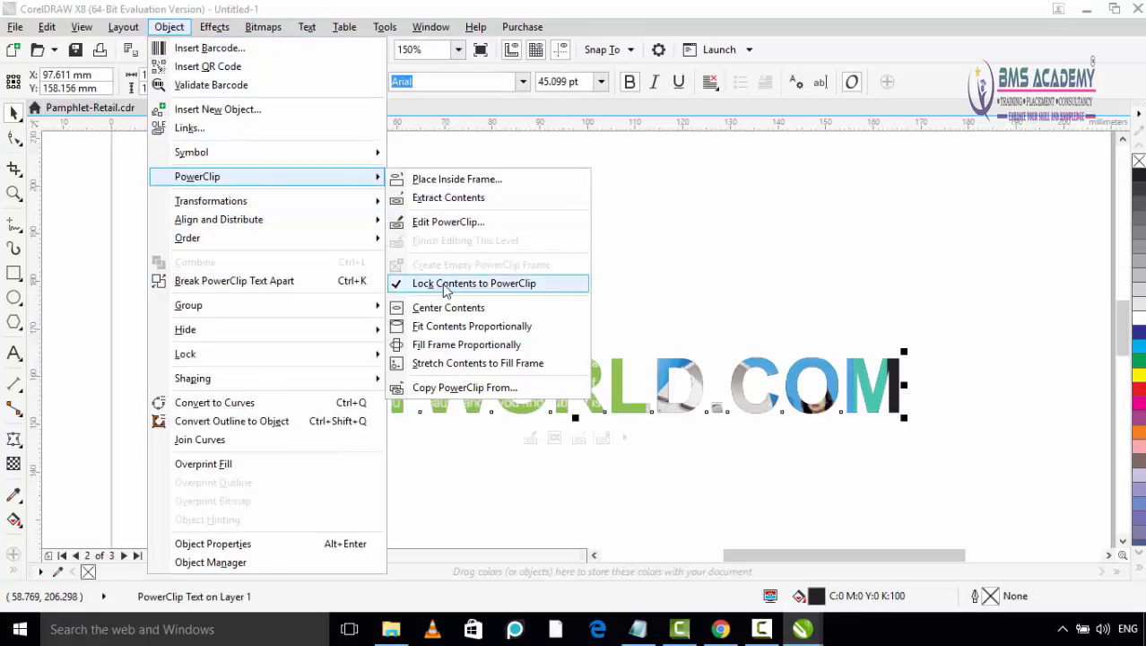
click(446, 222)
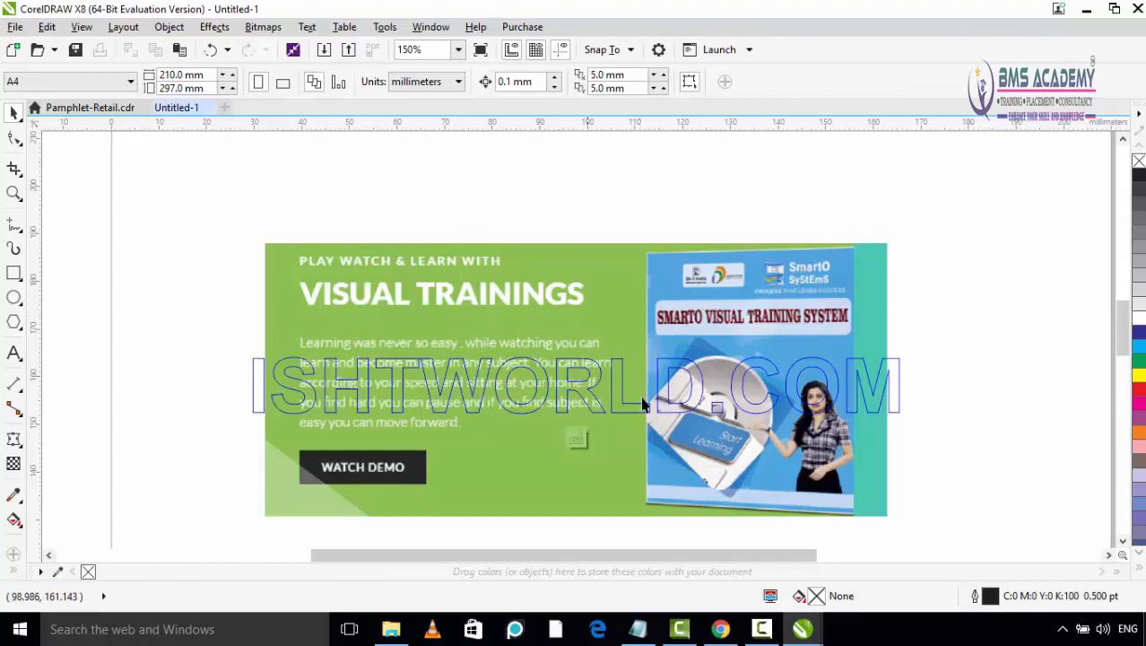
- Shift the clipped picture about 5 mm left, enlarge it to about 140 mm wide behind the whole lettering, and finish editing the PowerClip
click(532, 315)
drag(530, 309, 507, 310)
drag(868, 533, 910, 479)
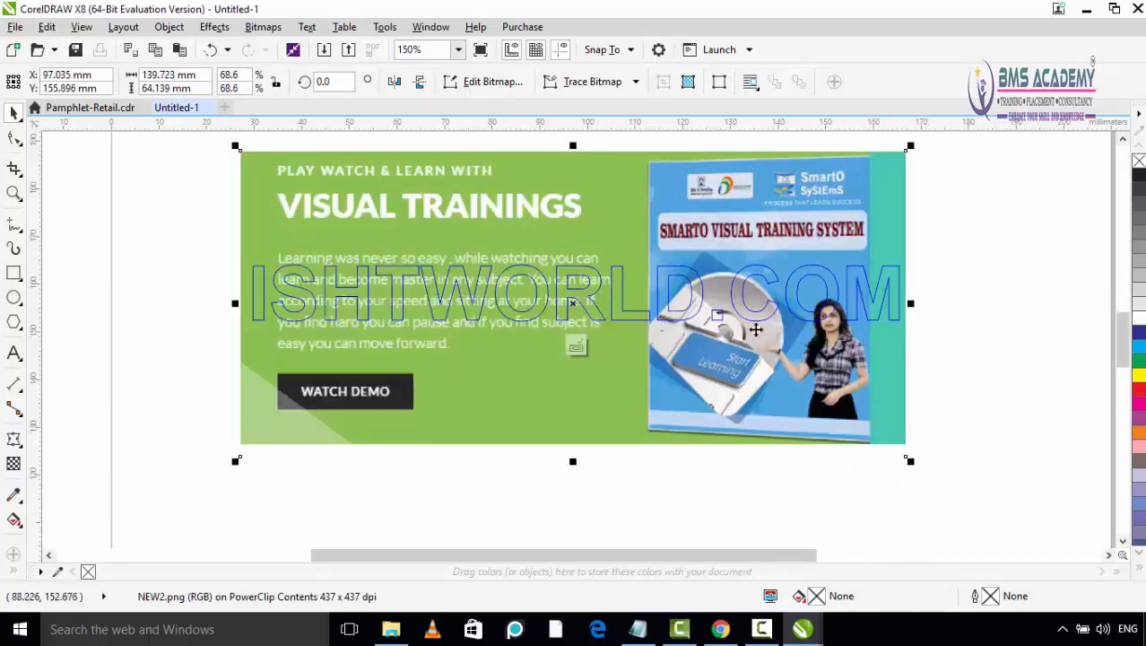
click(576, 350)
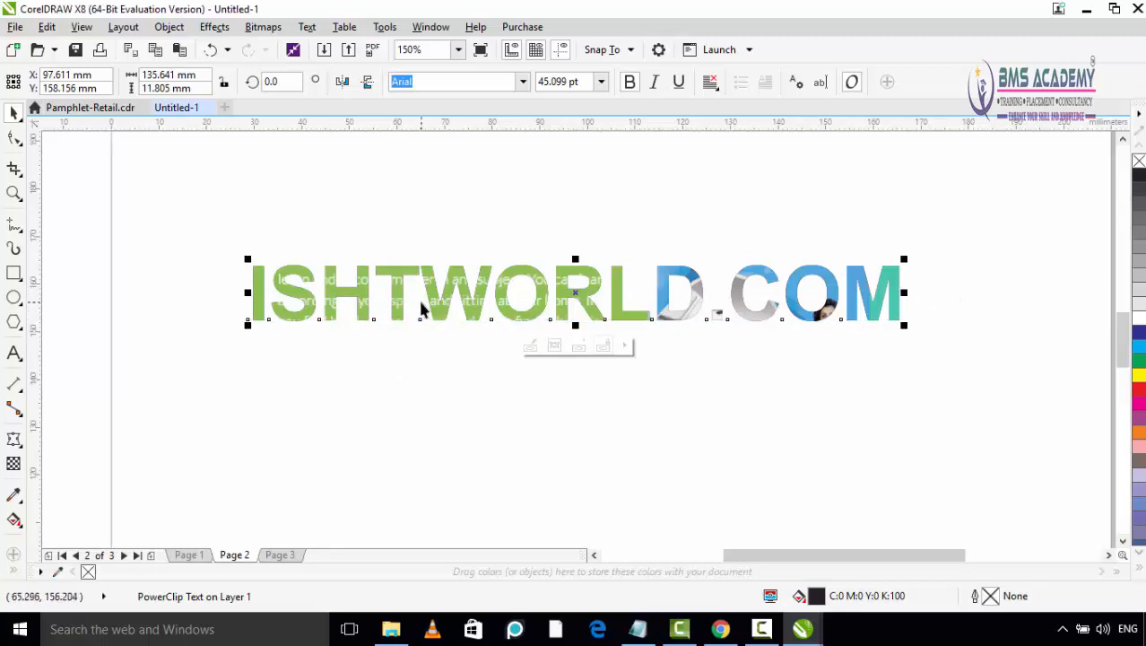
scroll(420, 273, down, 1)
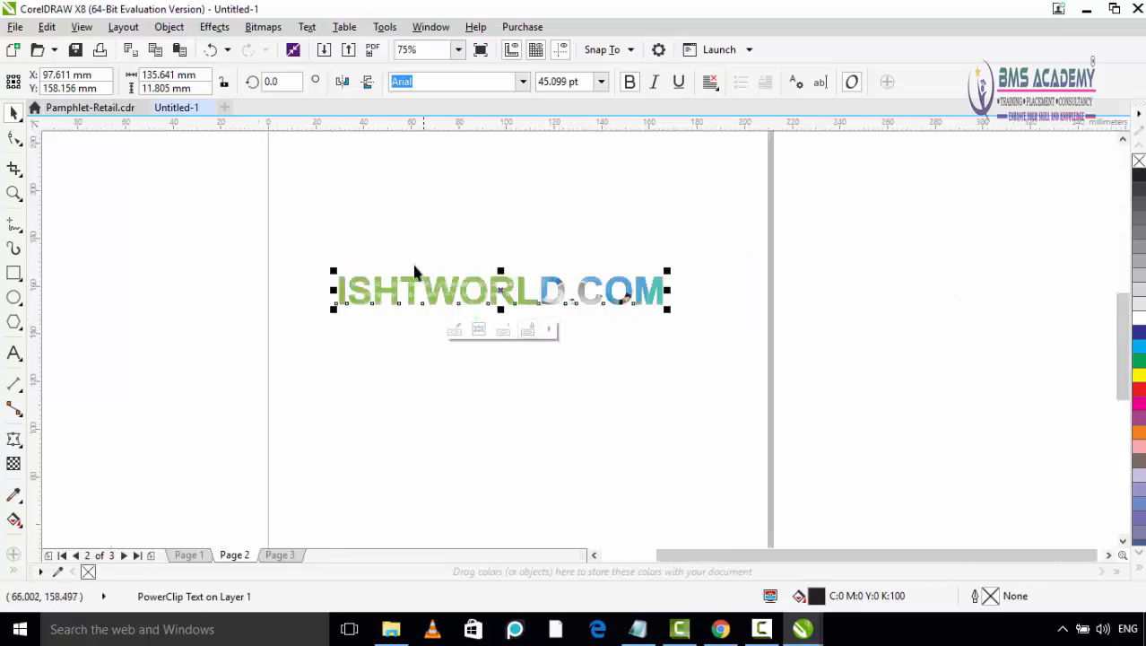
scroll(405, 262, up, 1)
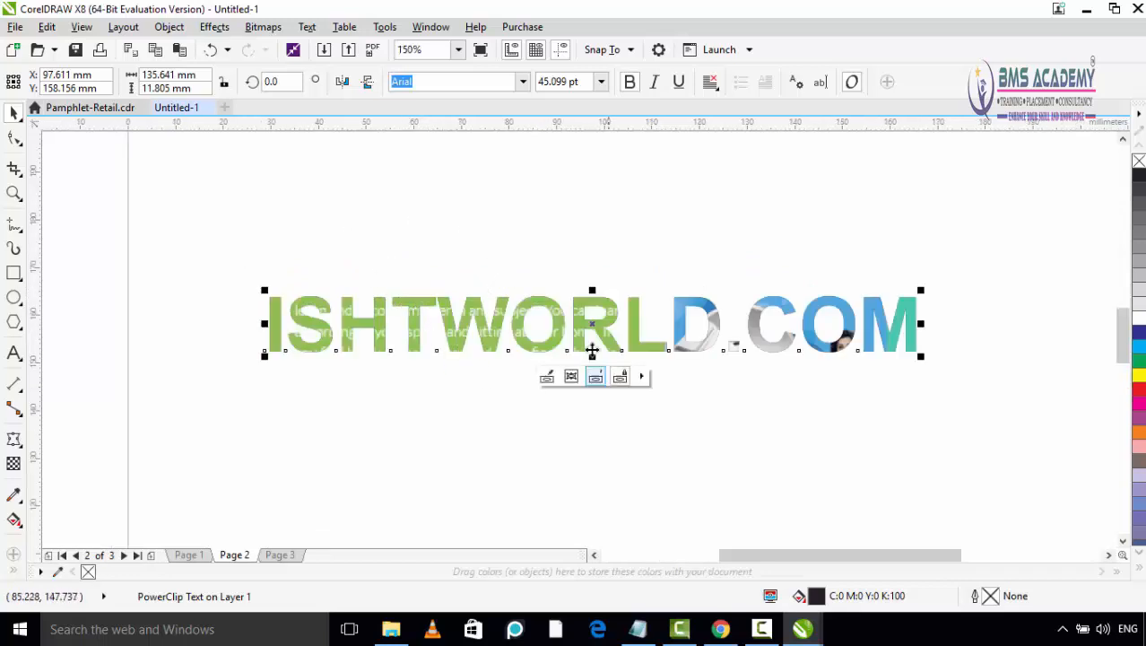
scroll(661, 357, down, 1)
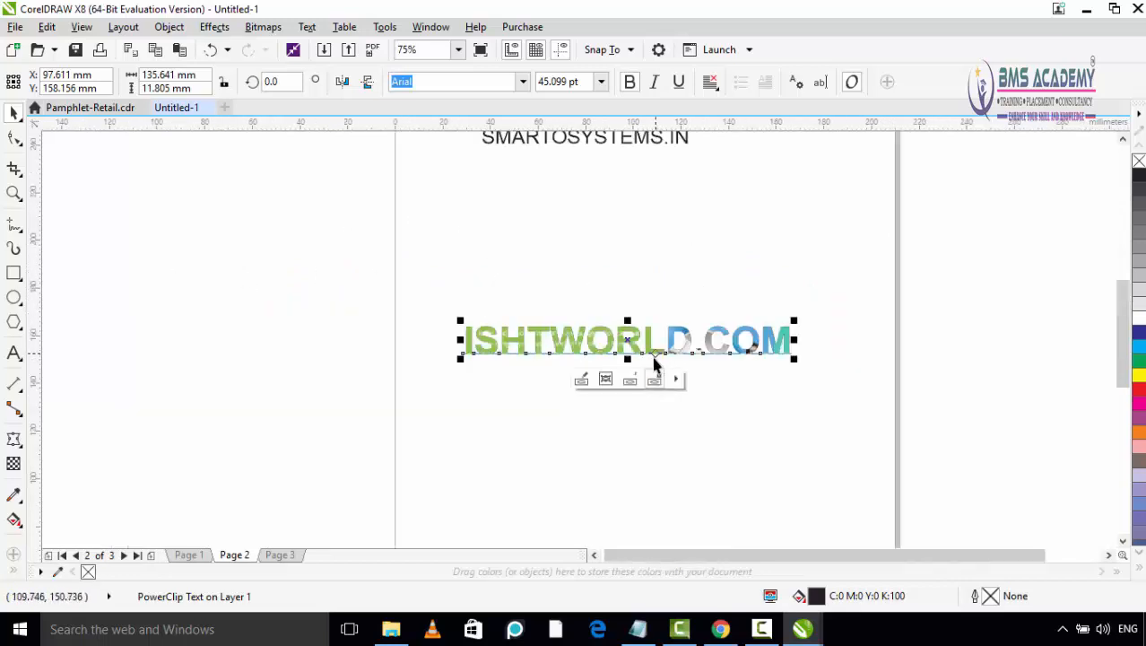
scroll(610, 289, up, 1)
drag(601, 326, 547, 275)
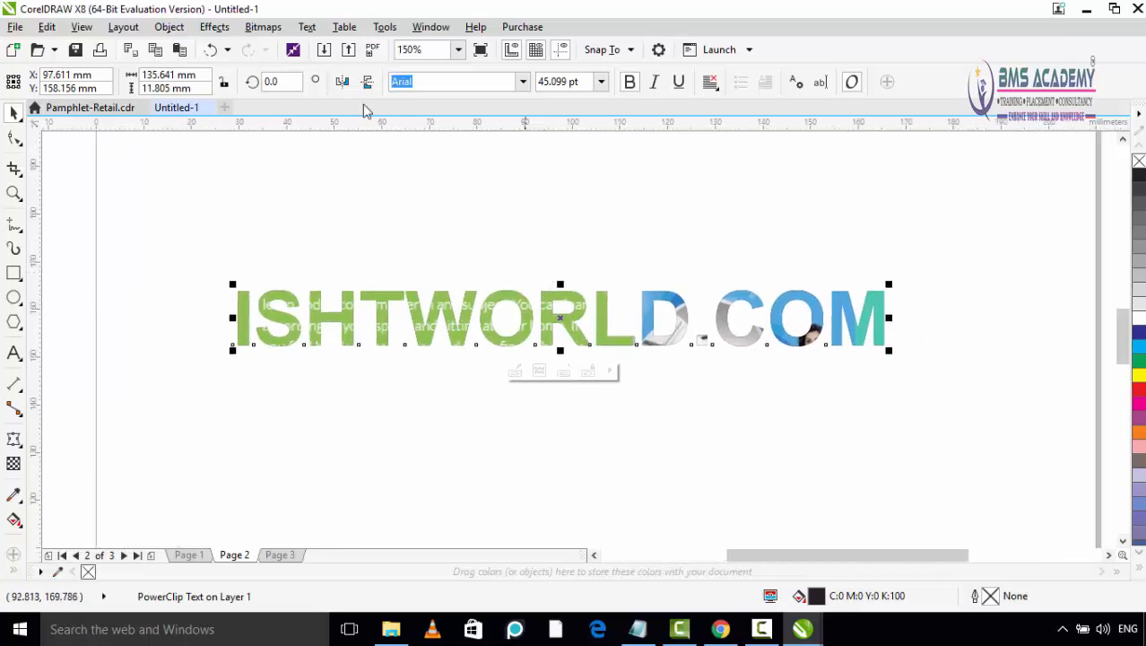
- Enter the ISHTWORLD.COM PowerClip directly on the page to view its picture, and leave it without editing
click(166, 27)
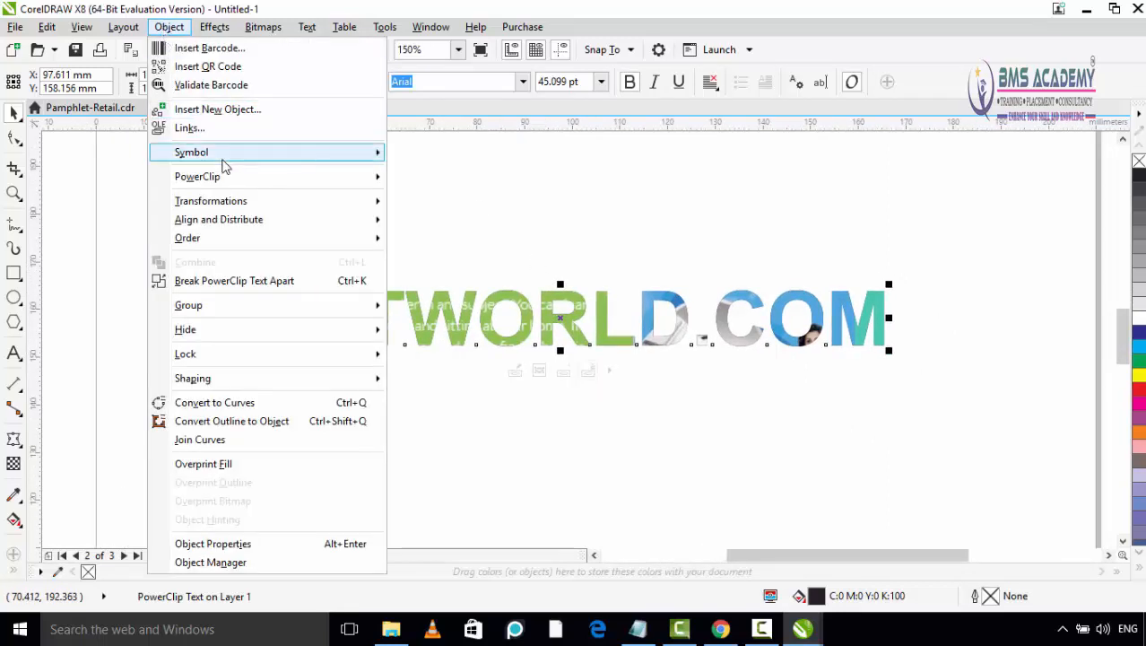
mouse_move(228, 179)
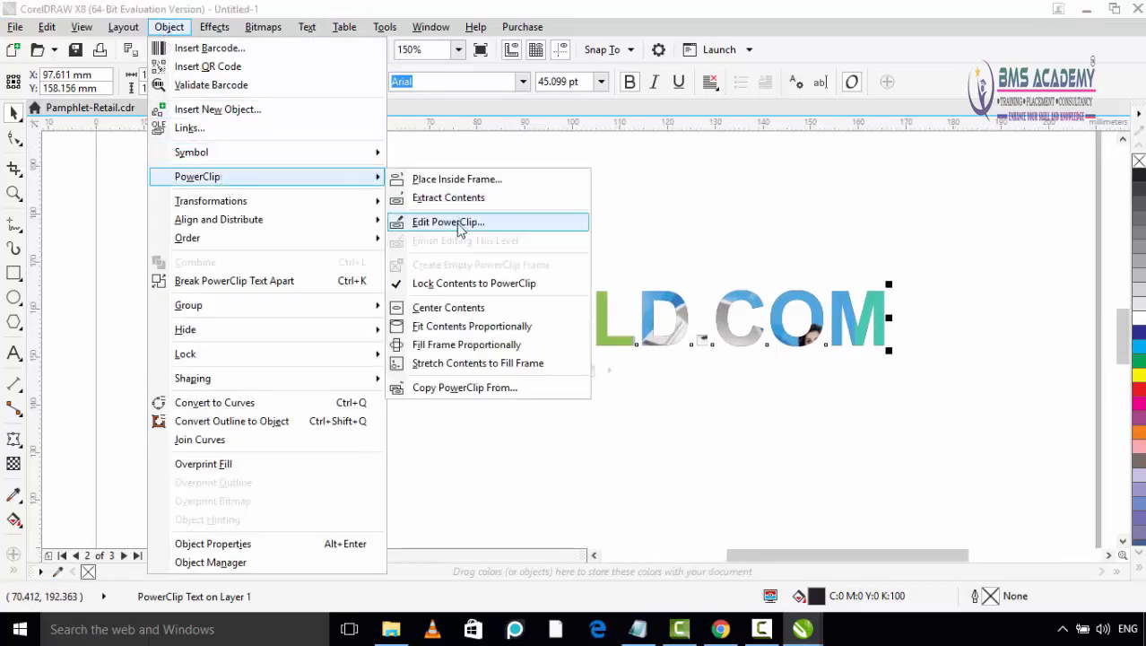
click(718, 349)
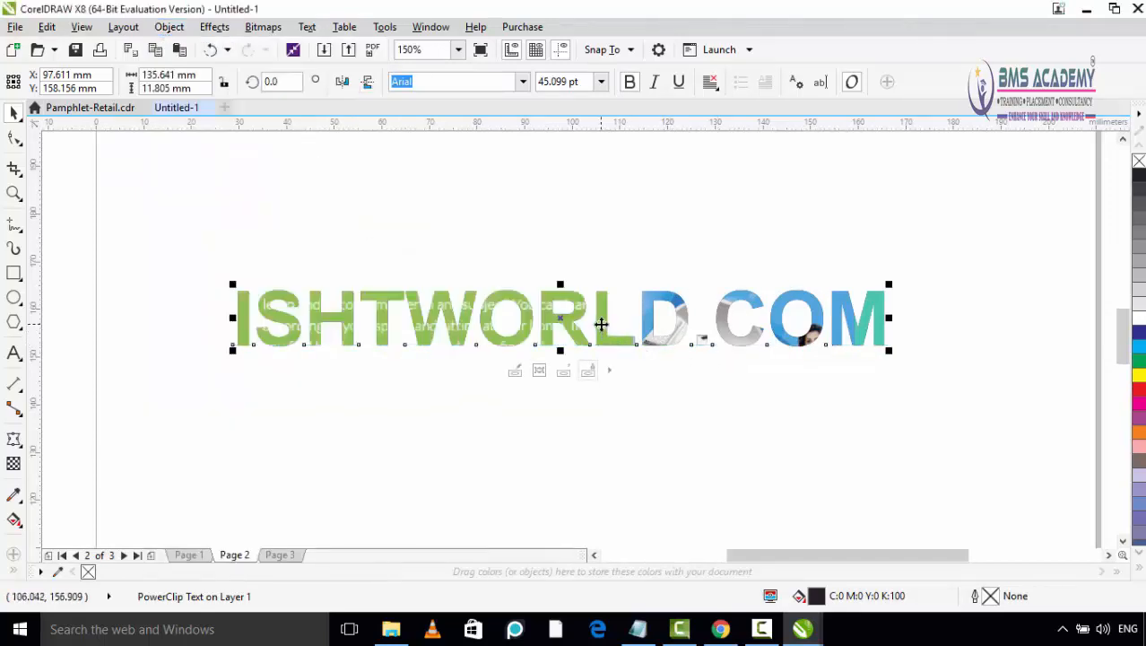
ctrl+click(601, 325)
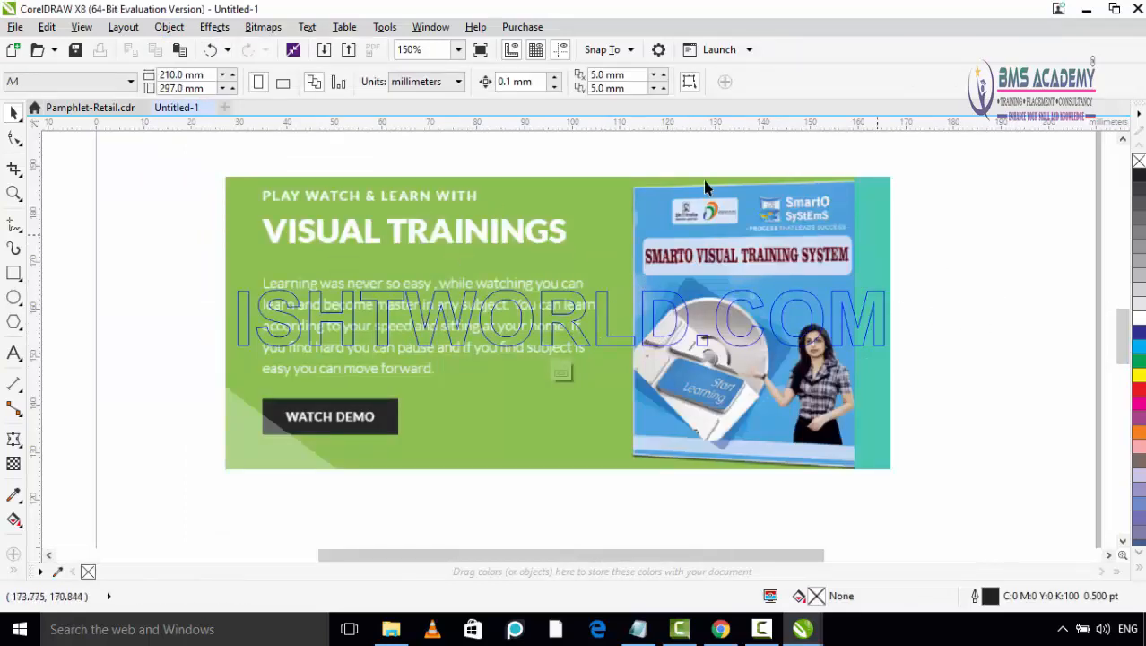
ctrl+click(1046, 346)
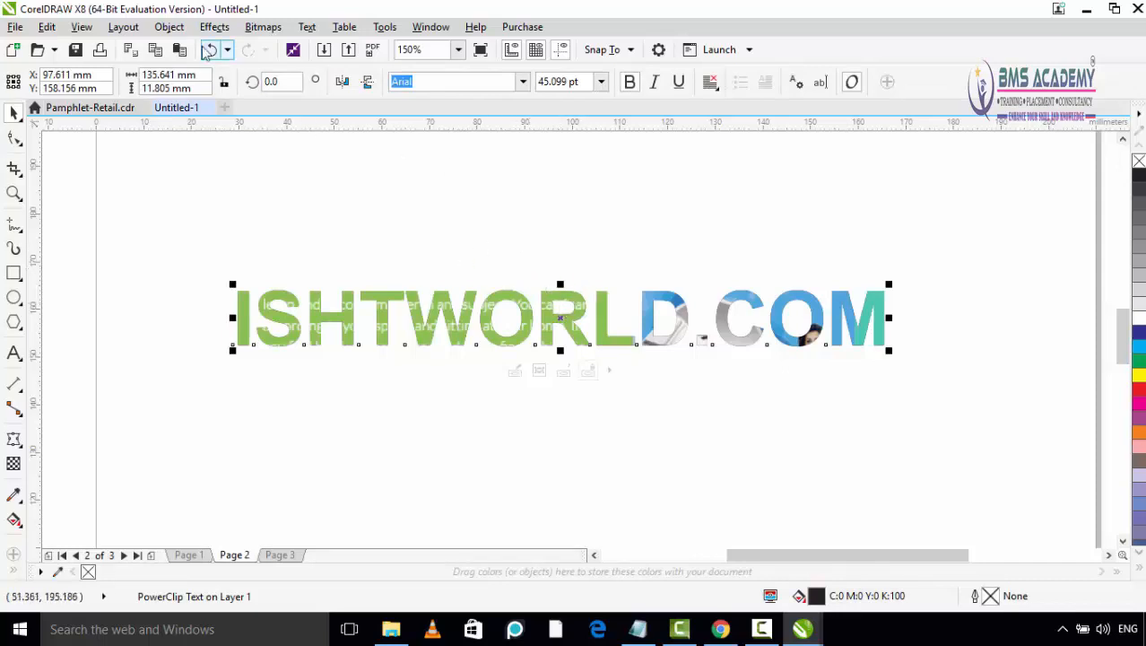
- Center the picture within the ISHTWORLD.COM lettering and fit the contents proportionally
click(168, 26)
mouse_move(238, 181)
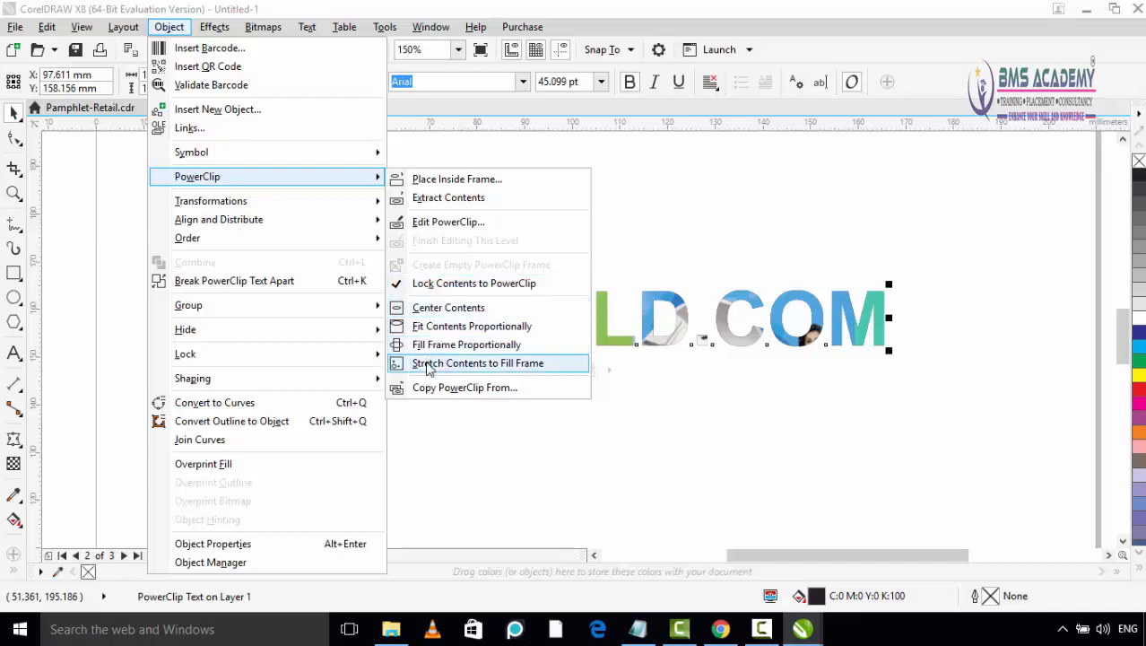
click(432, 313)
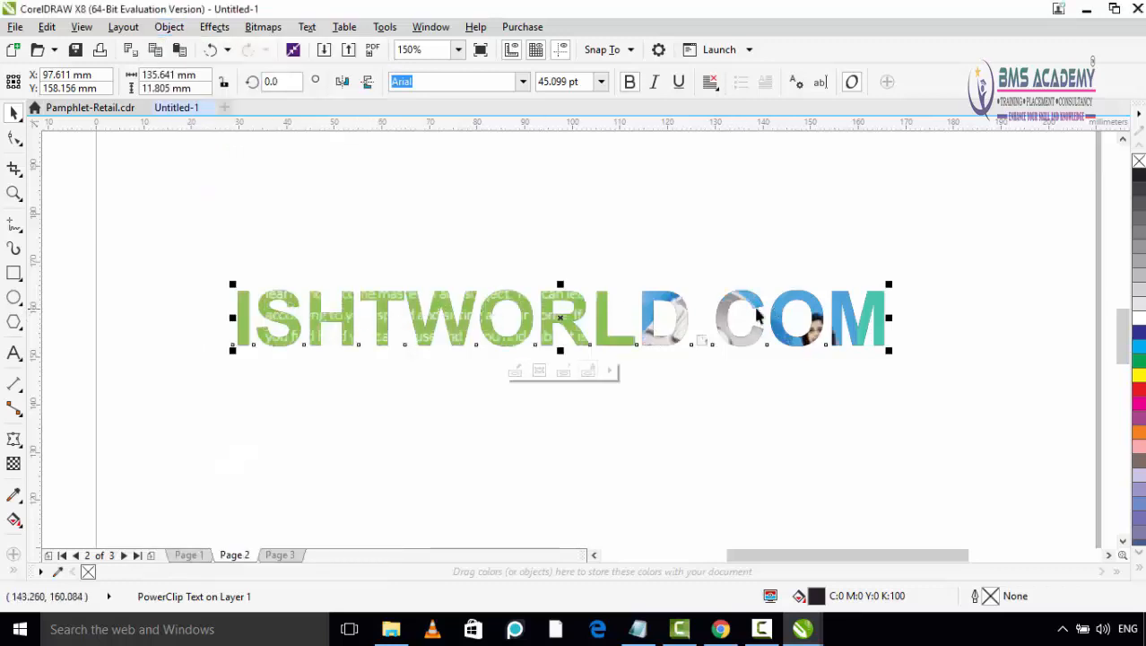
click(175, 26)
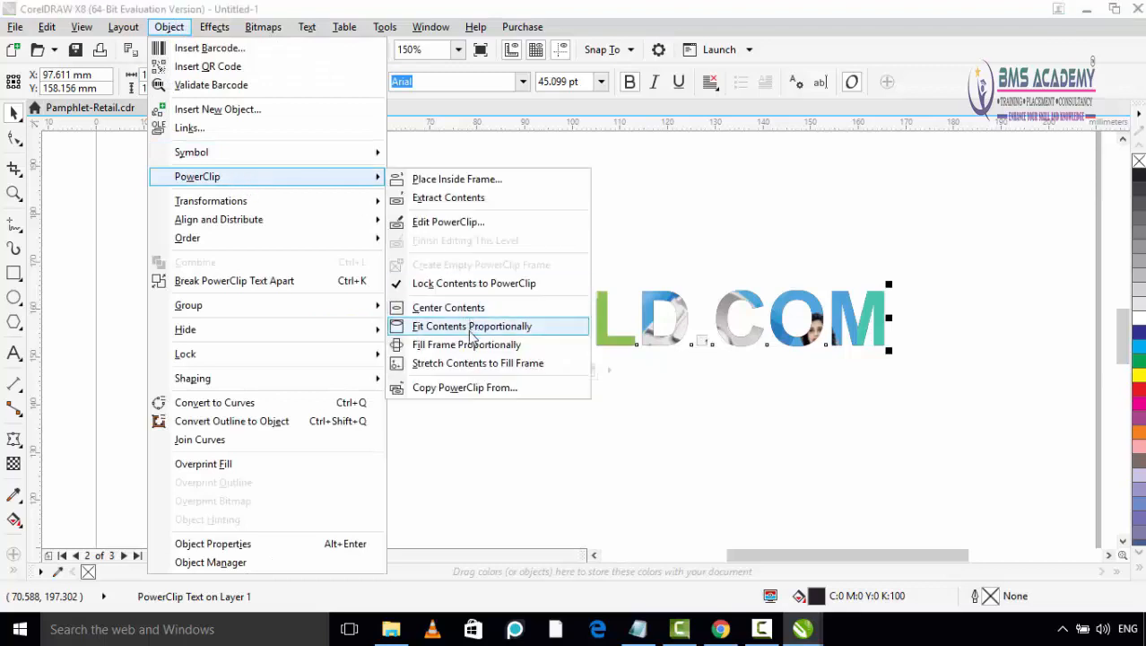
click(471, 326)
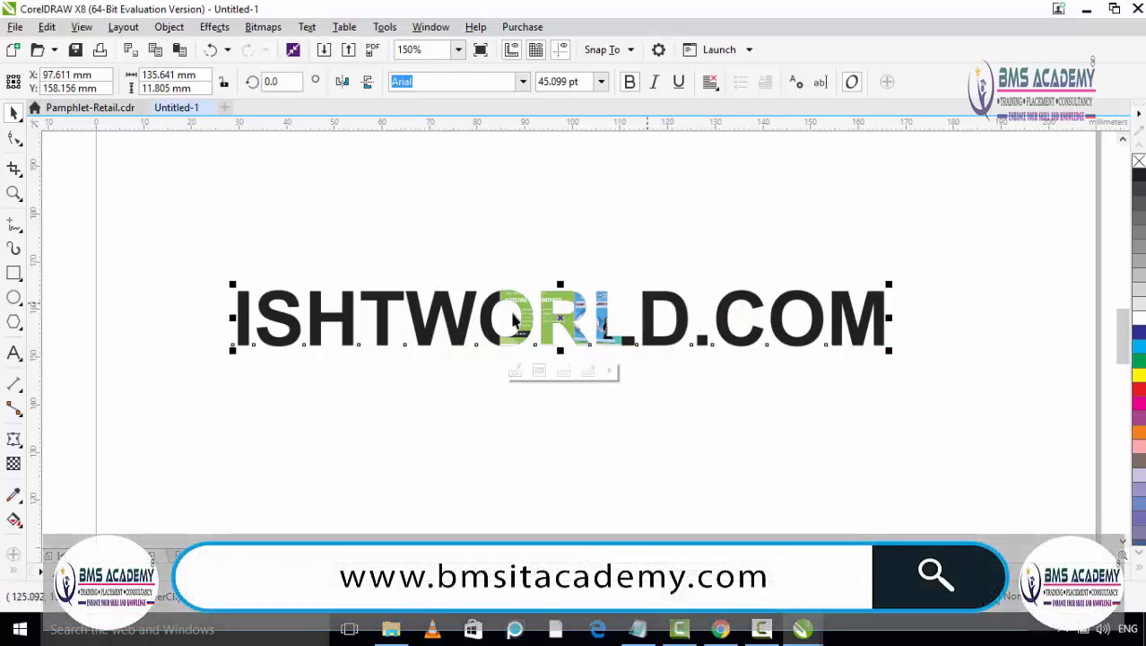
- Fill the ISHTWORLD.COM PowerClip frame proportionally with the picture
click(169, 27)
mouse_move(269, 178)
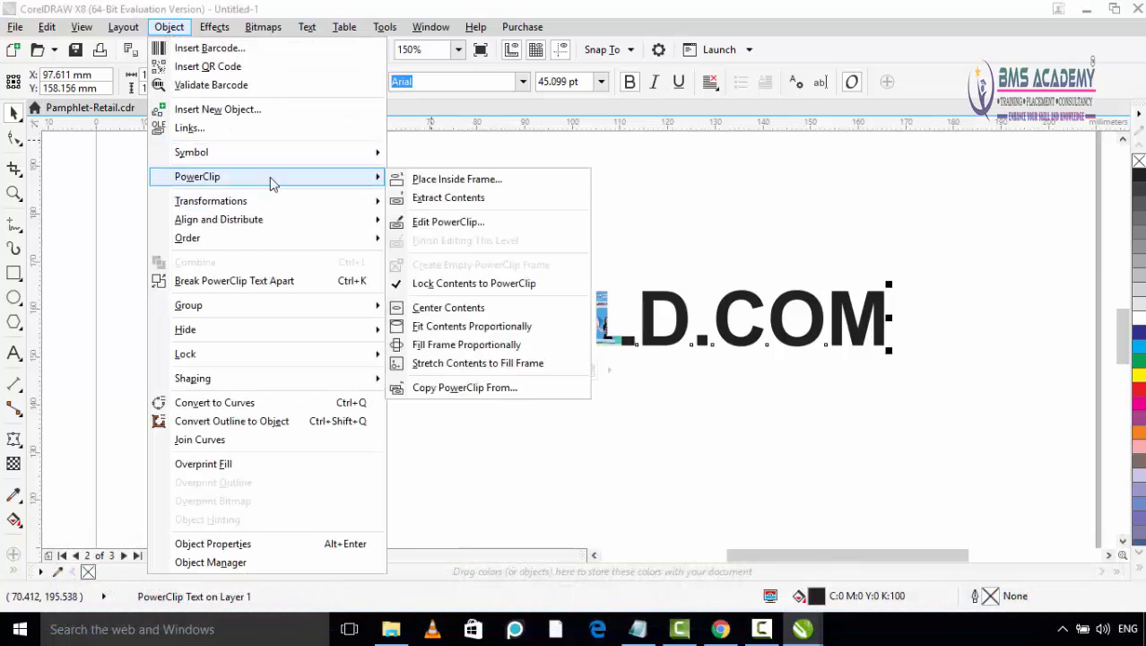
click(468, 346)
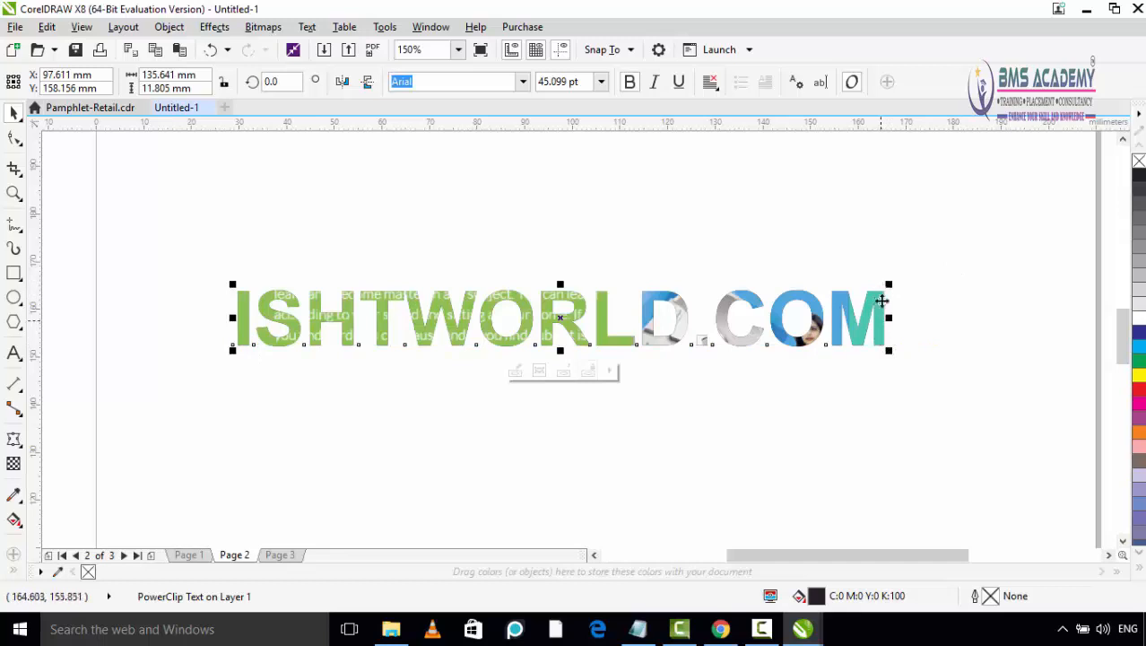
- Stretch the PowerClip picture to fill the entire ISHTWORLD.COM frame
click(167, 29)
mouse_move(237, 180)
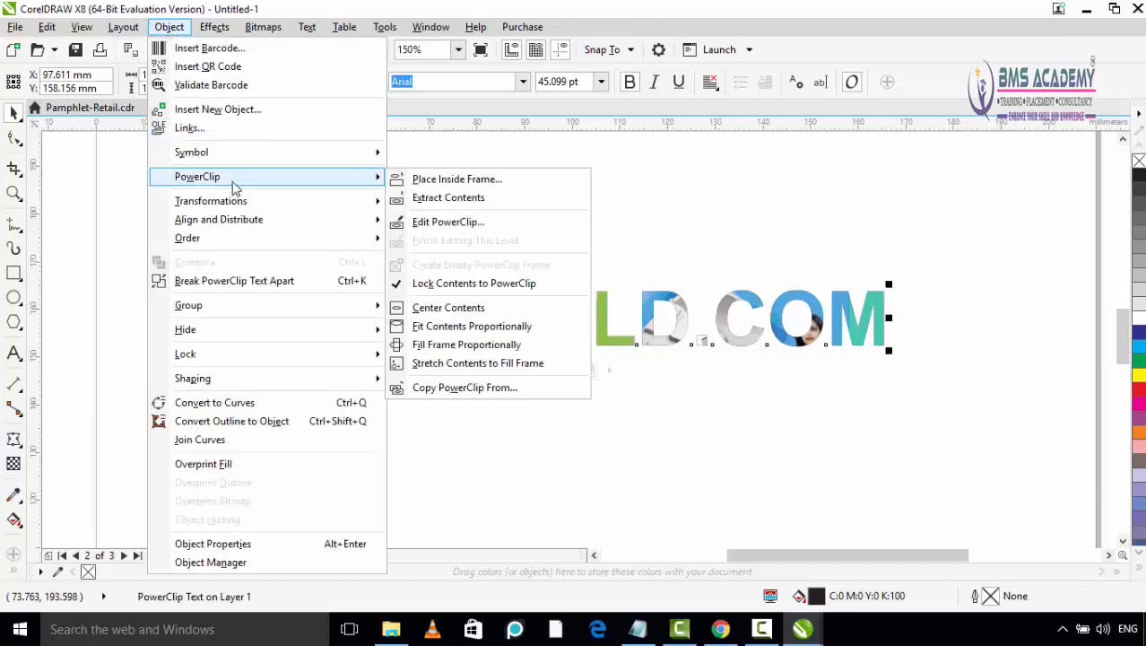
click(495, 371)
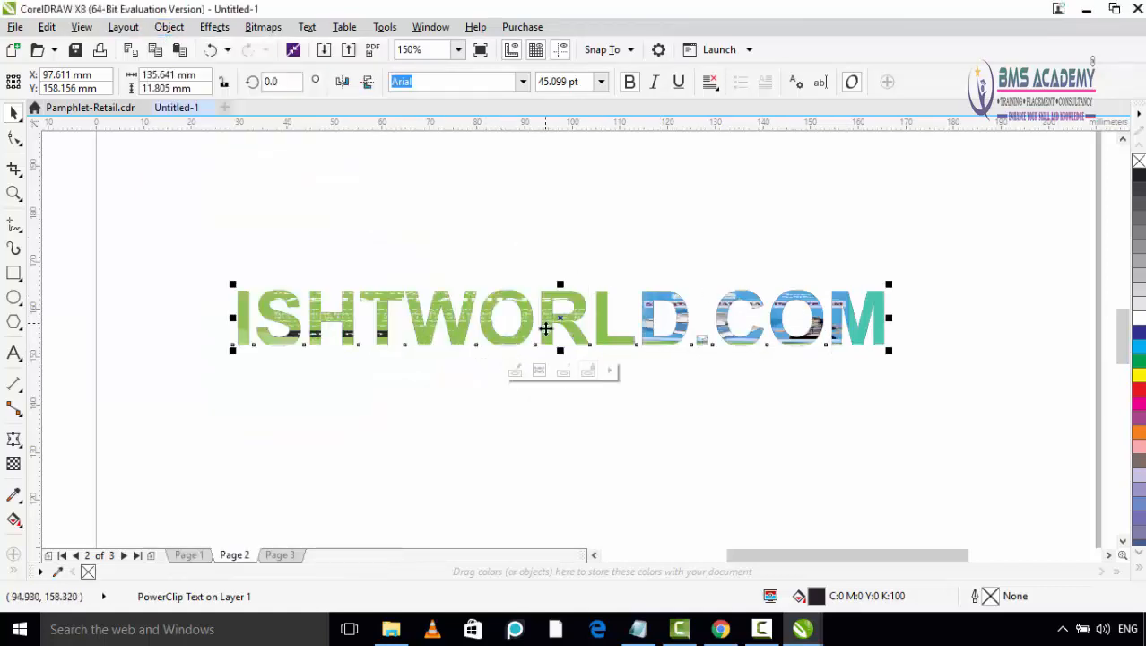
- Move the SMARTOSYSTEMS.IN text about 20 mm right and 42 mm down, just above the ISHTWORLD.COM lettering
scroll(509, 360, down, 1)
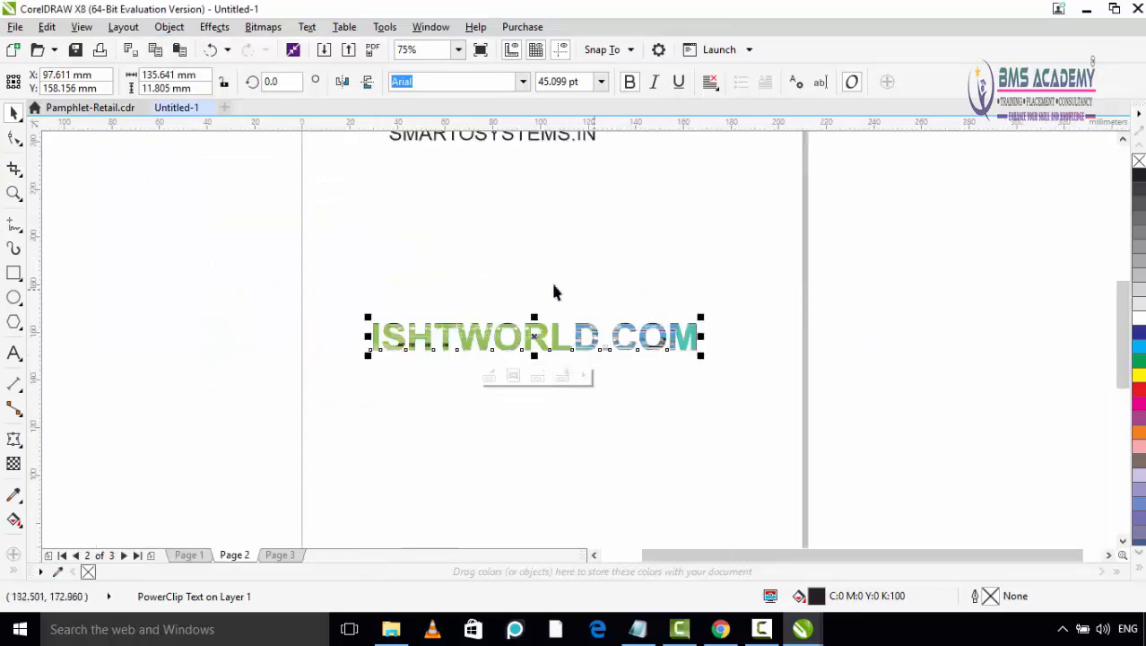
scroll(510, 312, up, 1)
scroll(511, 313, down, 1)
drag(495, 286, 519, 320)
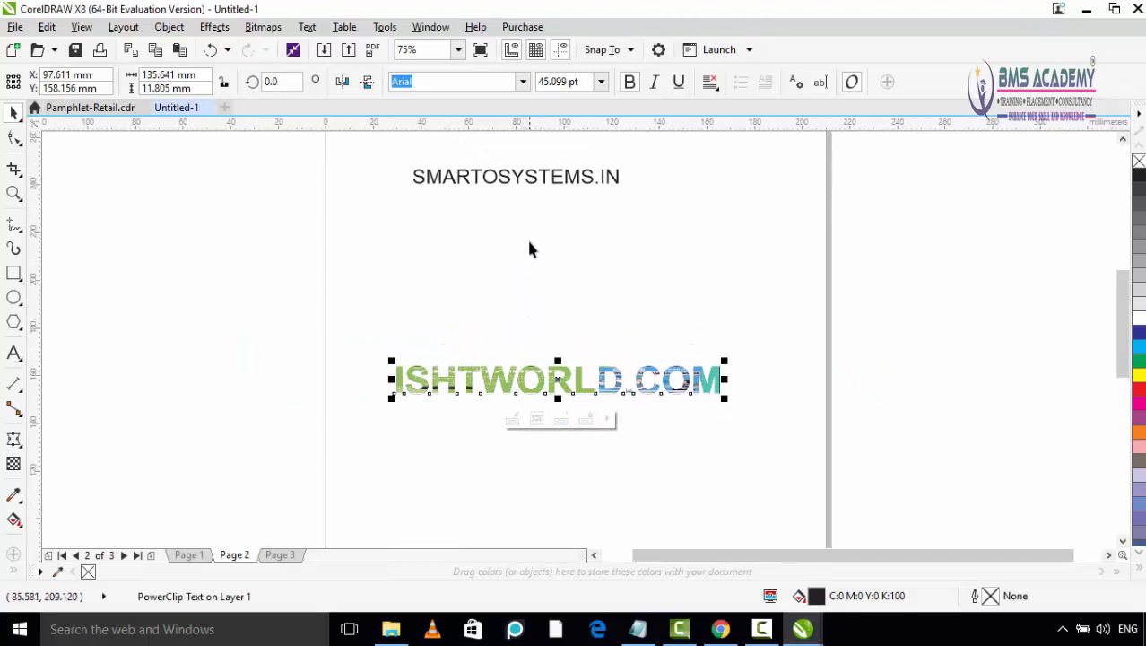
drag(527, 177, 574, 276)
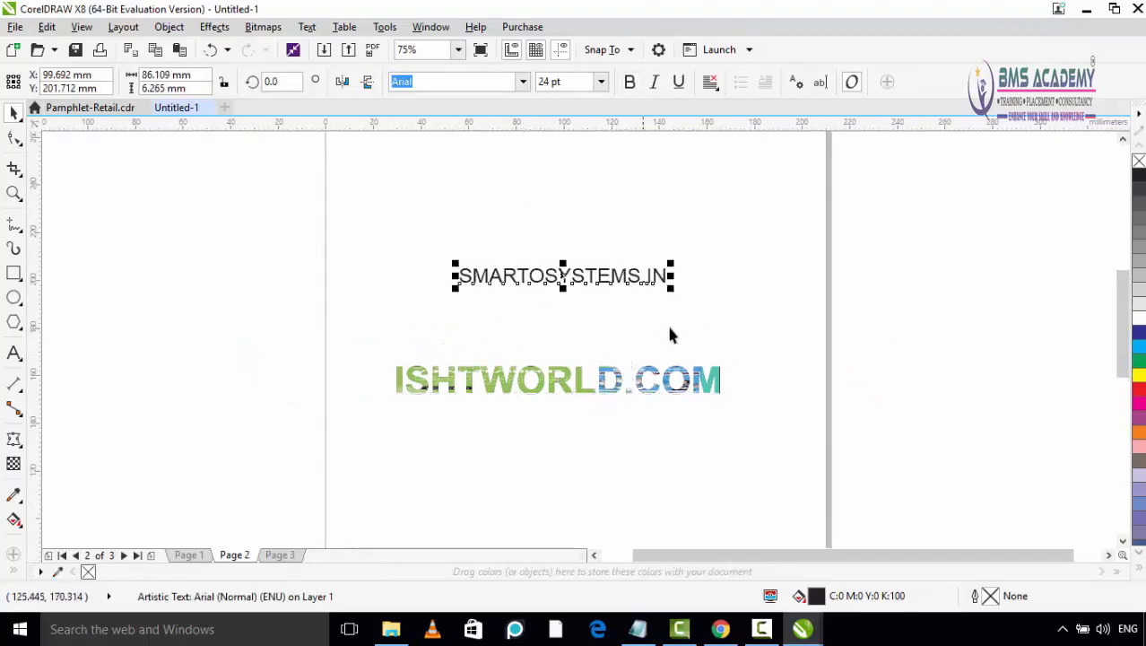
- Enlarge the SMARTOSYSTEMS.IN text to about 140 mm wide and shift it about 24 mm left over the ISHTWORLD.COM lettering
drag(671, 285, 783, 334)
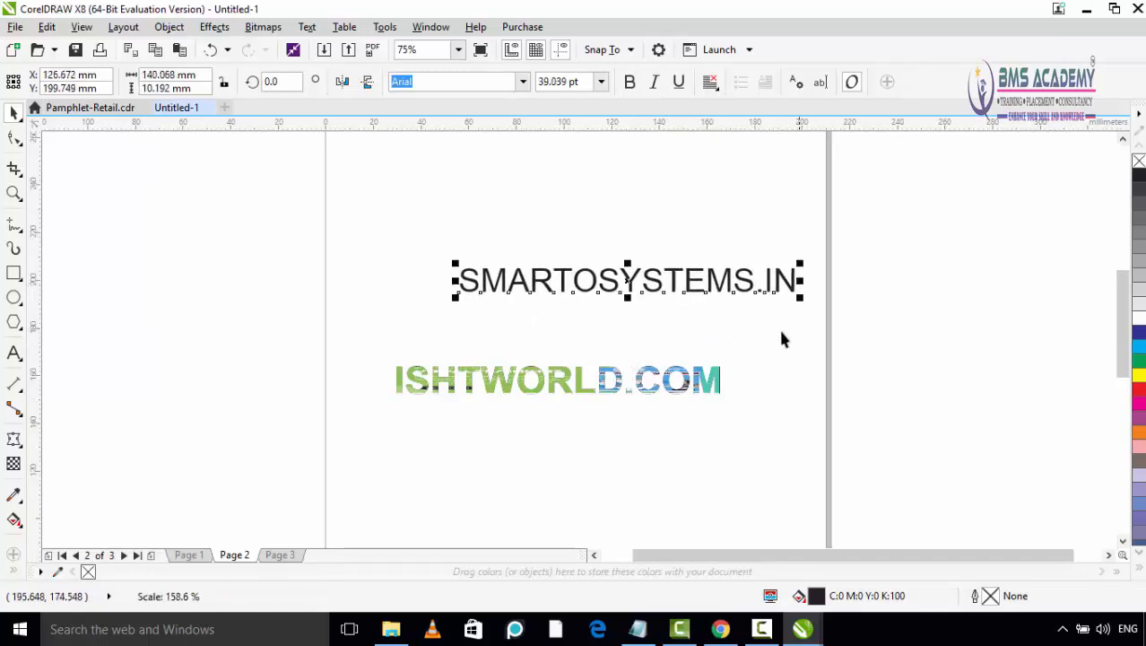
click(628, 280)
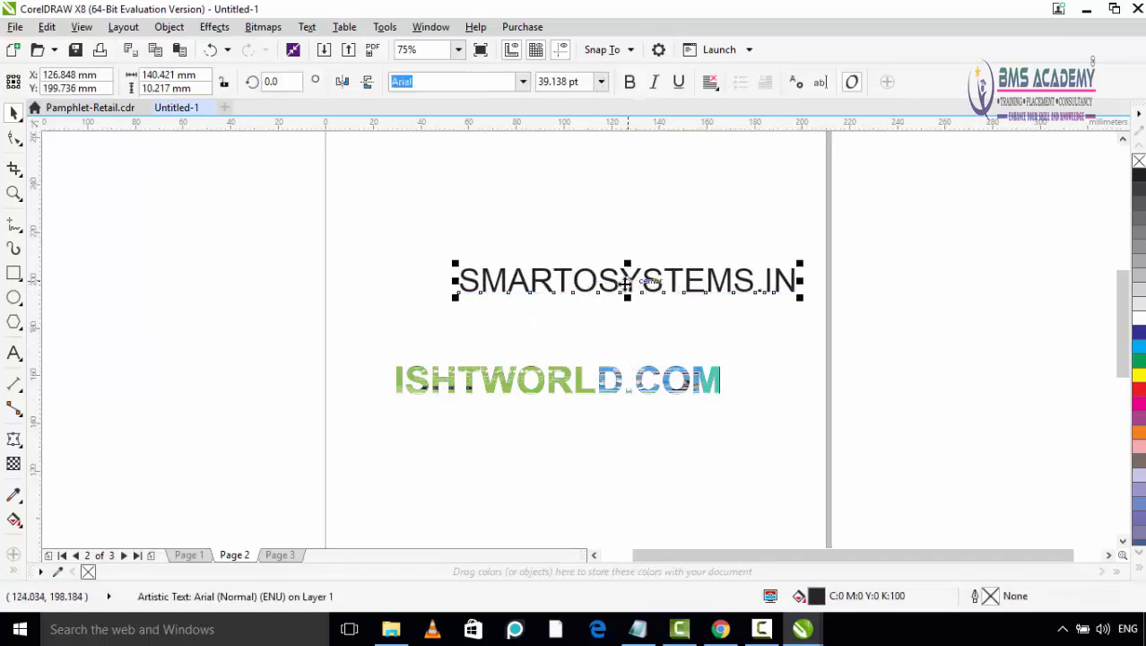
drag(628, 279, 563, 277)
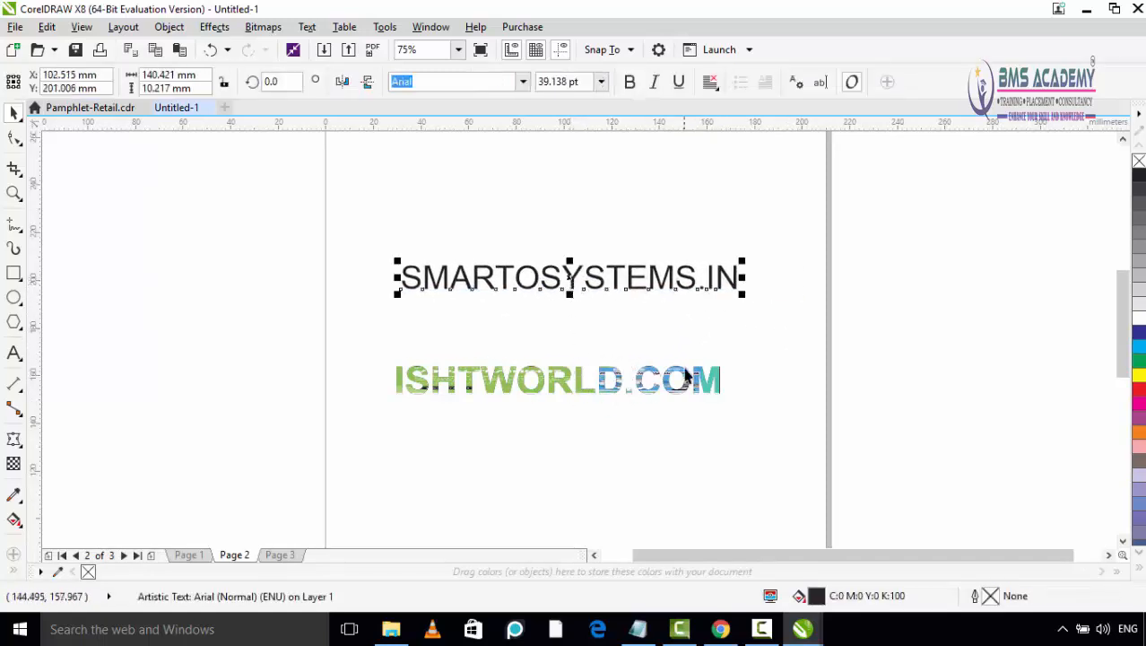